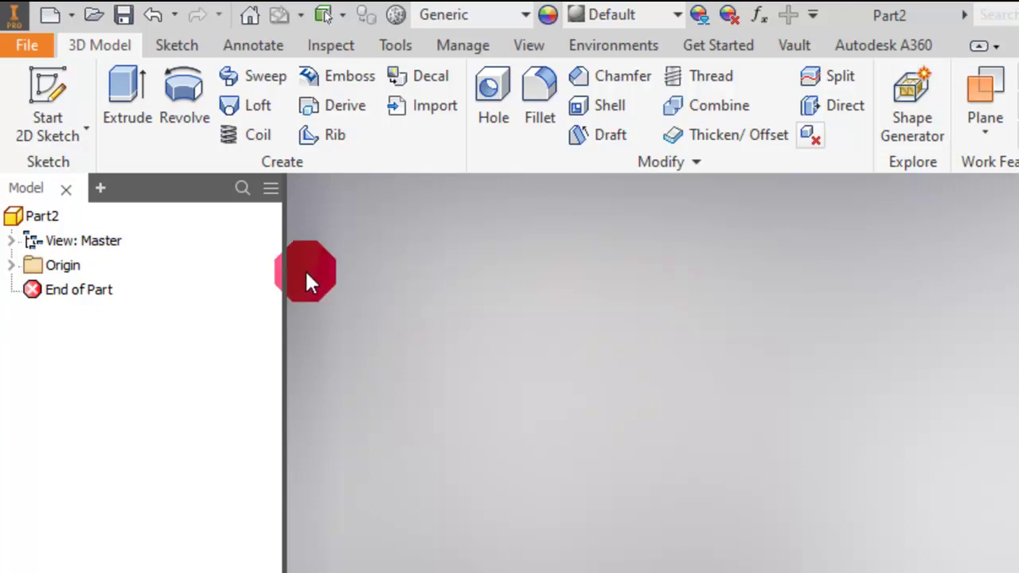
- Create a new 2D sketch on the XY plane of the part's origin
{"action": "left_click", "coordinate": [10, 265]}
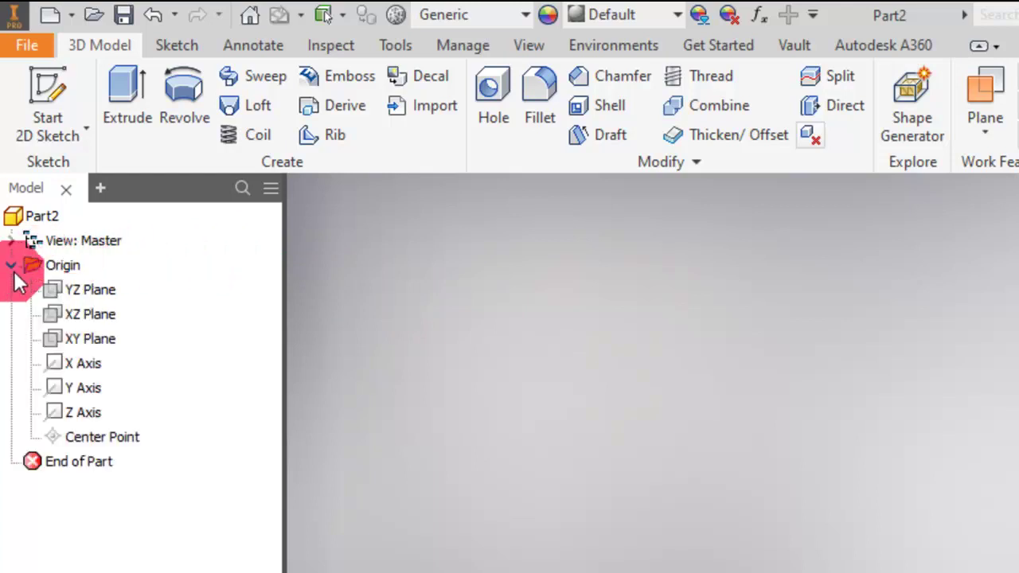
{"action": "left_click", "coordinate": [89, 337]}
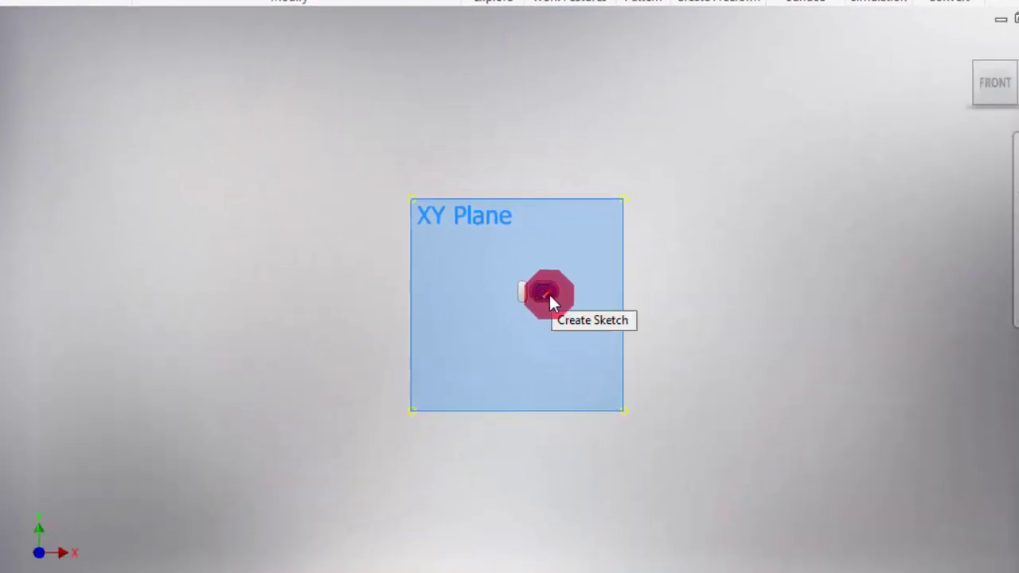
{"action": "left_click", "coordinate": [549, 295]}
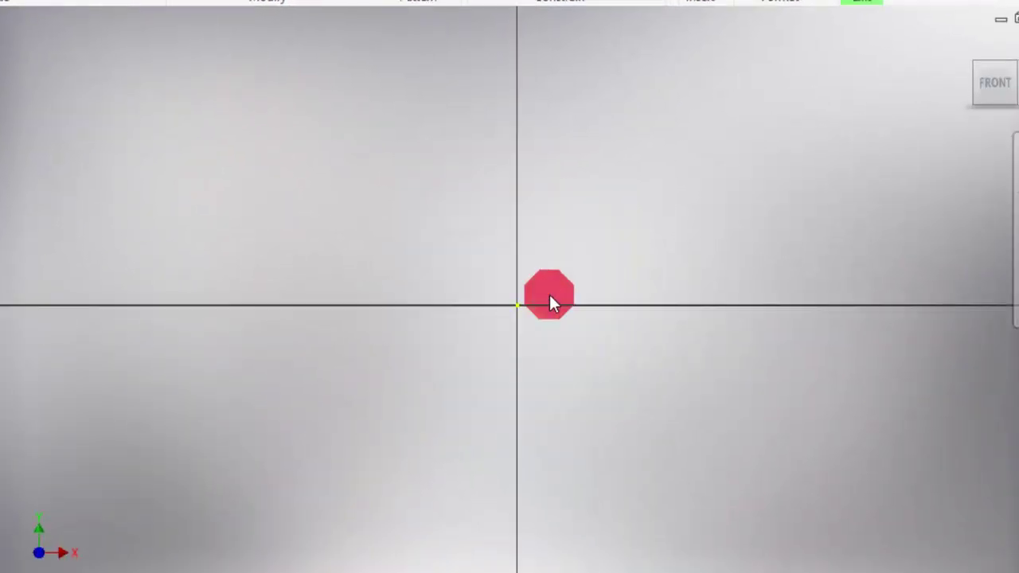
- Draw a two-point center rectangle about 78 mm high, centered on the sketch origin
{"action": "mouse_move", "coordinate": [992, 82]}
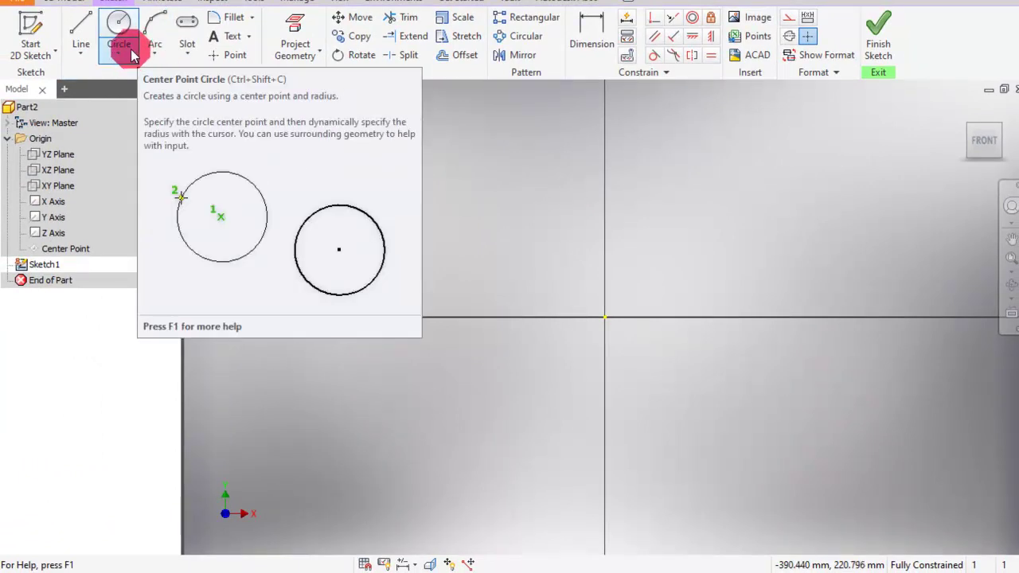
{"action": "left_click", "coordinate": [187, 51]}
{"action": "left_click", "coordinate": [206, 77]}
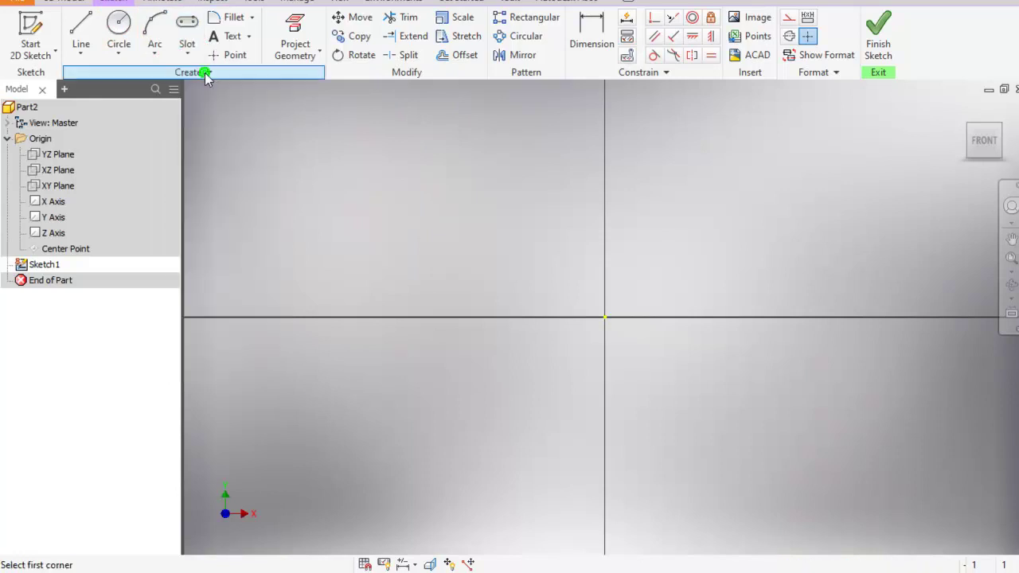
{"action": "left_click", "coordinate": [206, 57]}
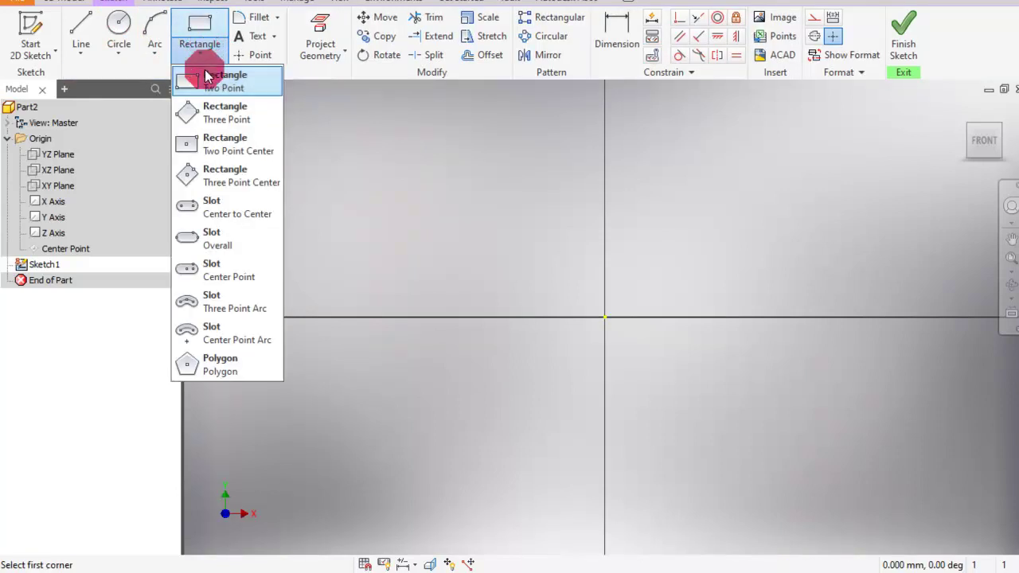
{"action": "left_click", "coordinate": [209, 143]}
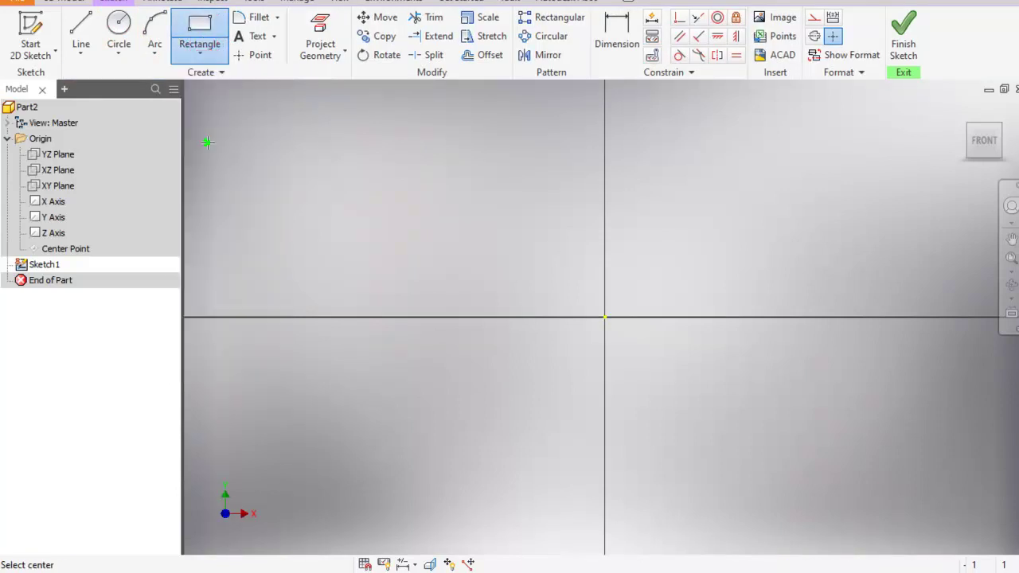
{"action": "left_click", "coordinate": [606, 317]}
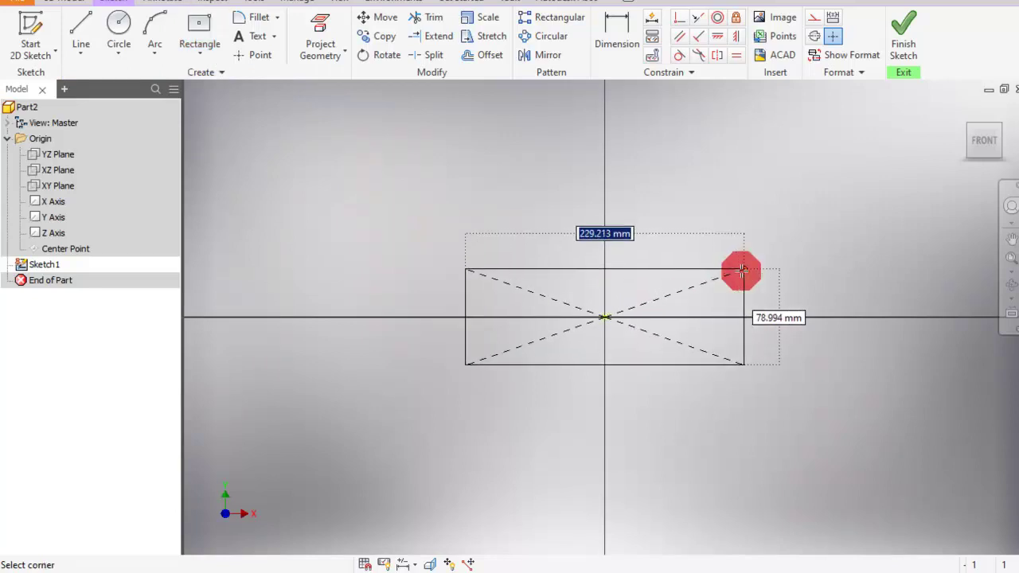
{"action": "left_click", "coordinate": [764, 270]}
- Dimension the rectangle with a height of 50 mm and a width of 150 mm
{"action": "left_click", "coordinate": [615, 24]}
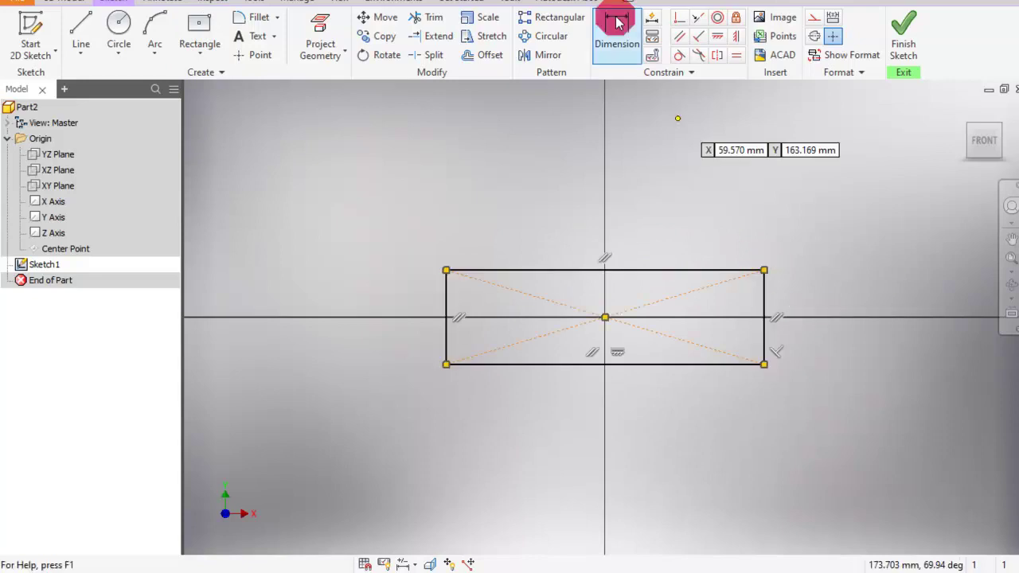
{"action": "left_click", "coordinate": [764, 285]}
{"action": "left_click", "coordinate": [803, 290]}
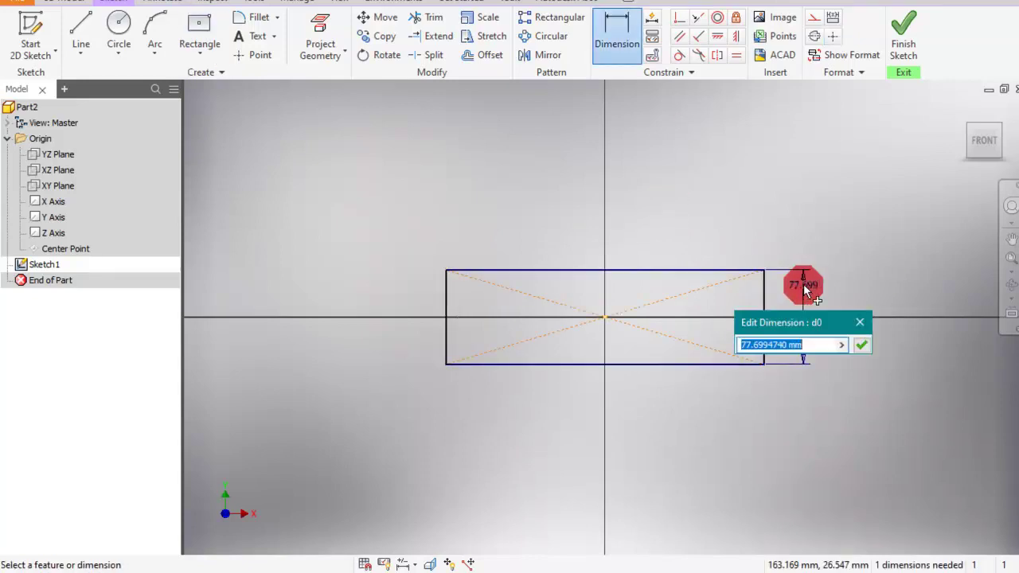
{"action": "type", "text": "50"}
{"action": "key", "text": "Return"}
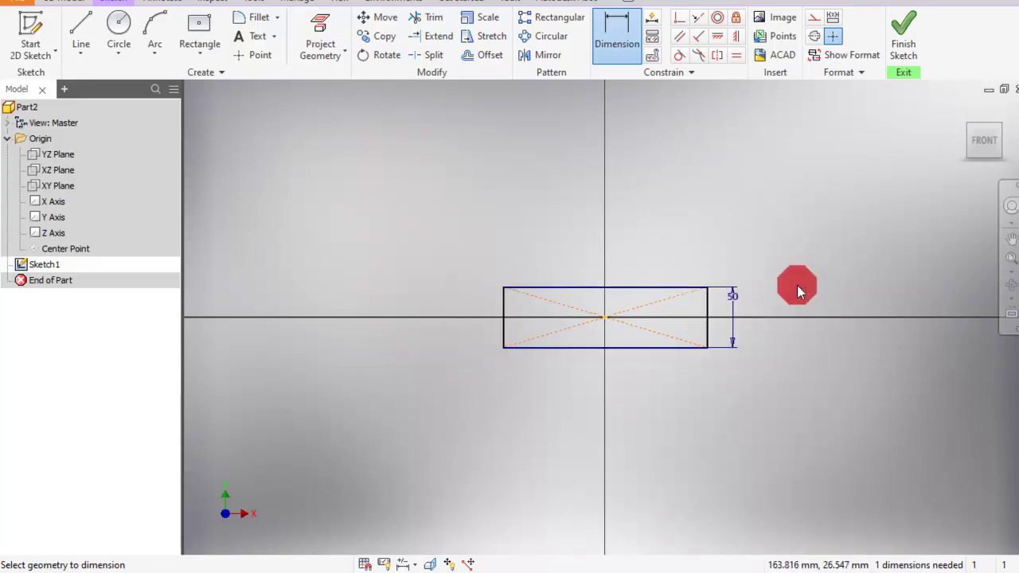
{"action": "left_click", "coordinate": [663, 280]}
{"action": "left_click", "coordinate": [639, 261]}
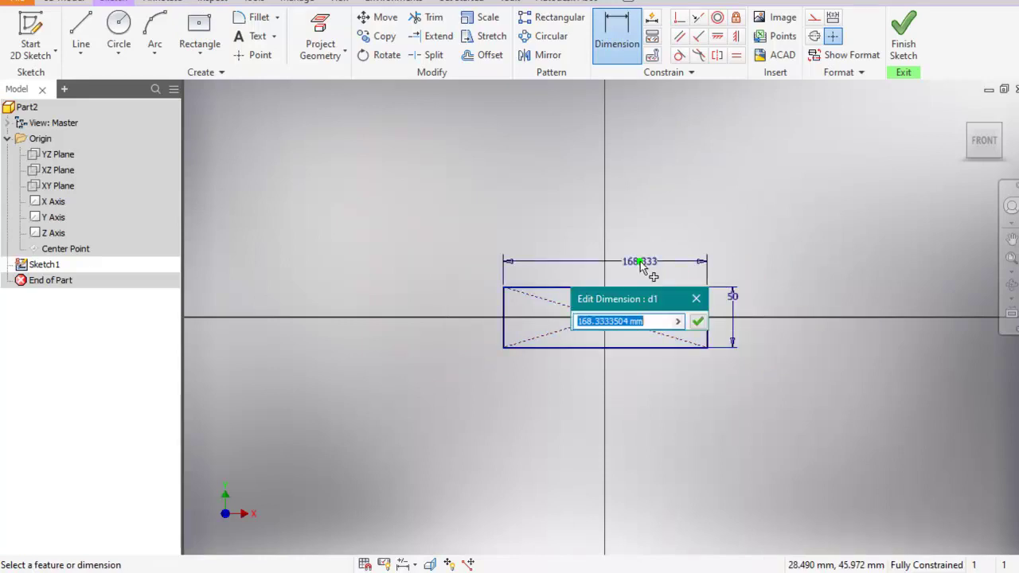
{"action": "type", "text": "150"}
{"action": "key", "text": "Return"}
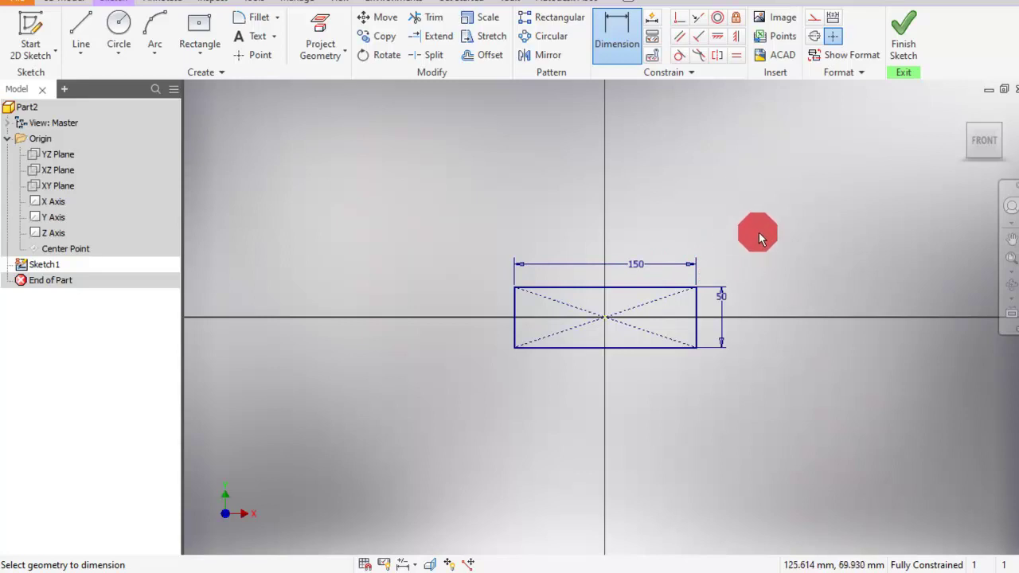
- Start an extrusion with the dimensioned rectangle as the profile and a solid as the output
{"action": "left_click", "coordinate": [77, 5]}
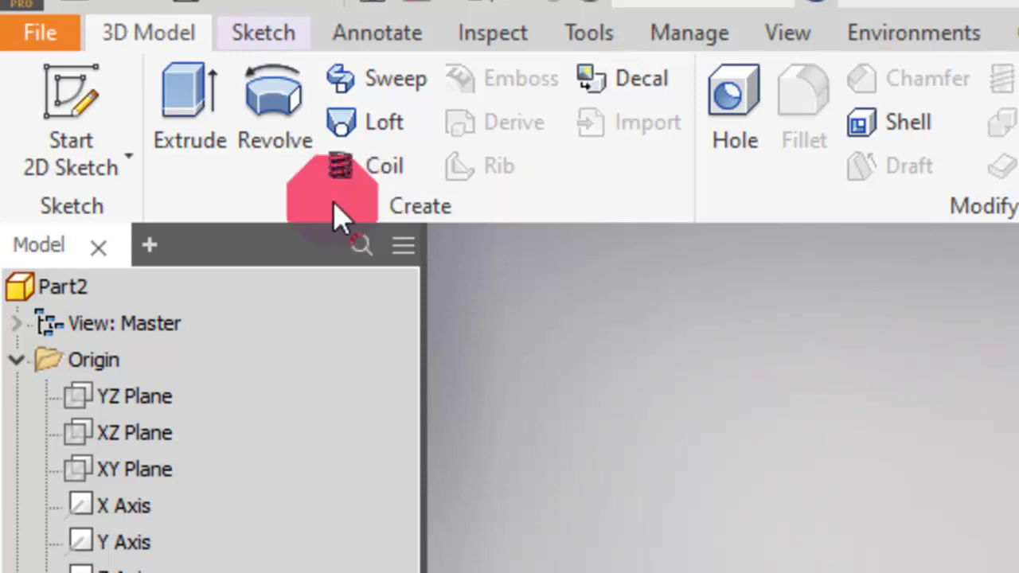
{"action": "left_click", "coordinate": [191, 143]}
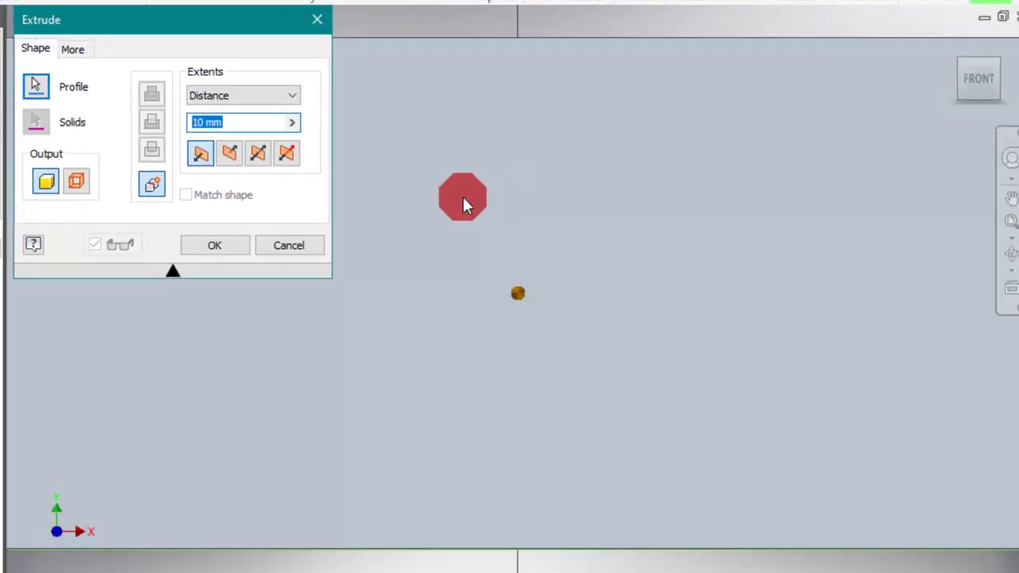
{"action": "left_click", "coordinate": [977, 88]}
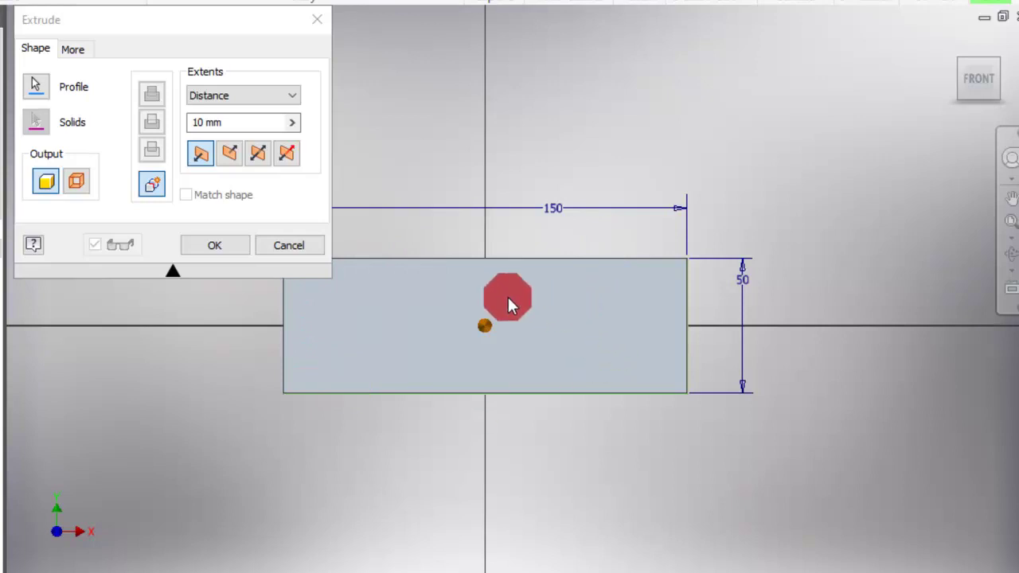
{"action": "left_click", "coordinate": [39, 84]}
{"action": "left_click", "coordinate": [475, 322]}
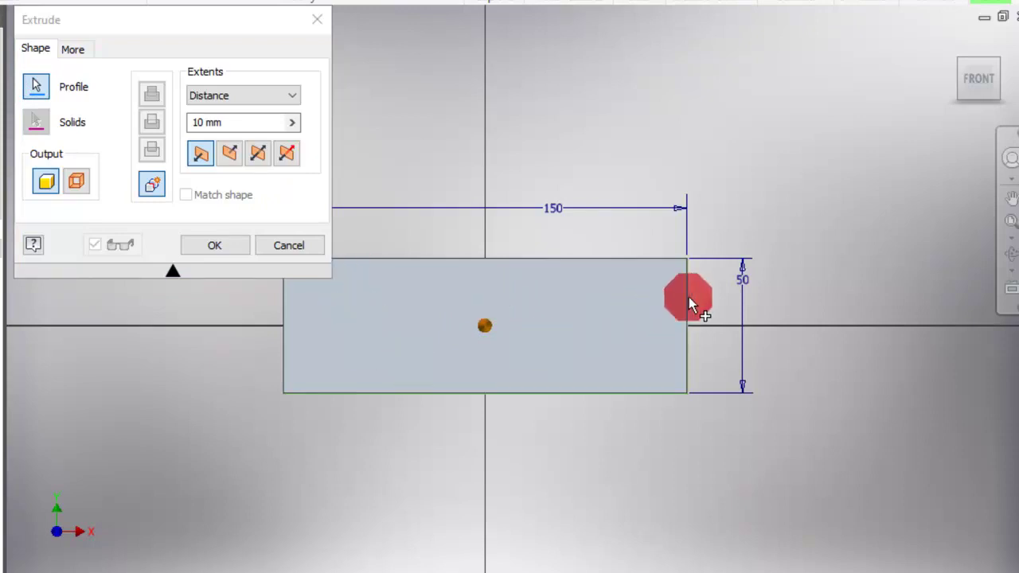
{"action": "middle_click_drag", "start_coordinate": [733, 274], "coordinate": [705, 303], "text": "shift"}
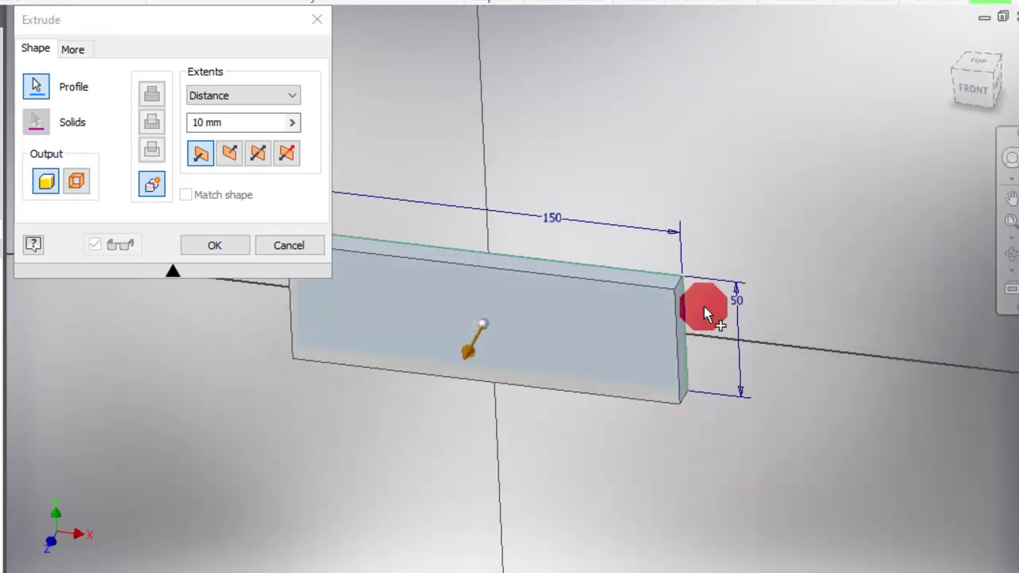
- Set the extrusion distance of the rectangle to 20 mm
{"action": "left_click", "coordinate": [240, 119]}
{"action": "left_click", "coordinate": [212, 116]}
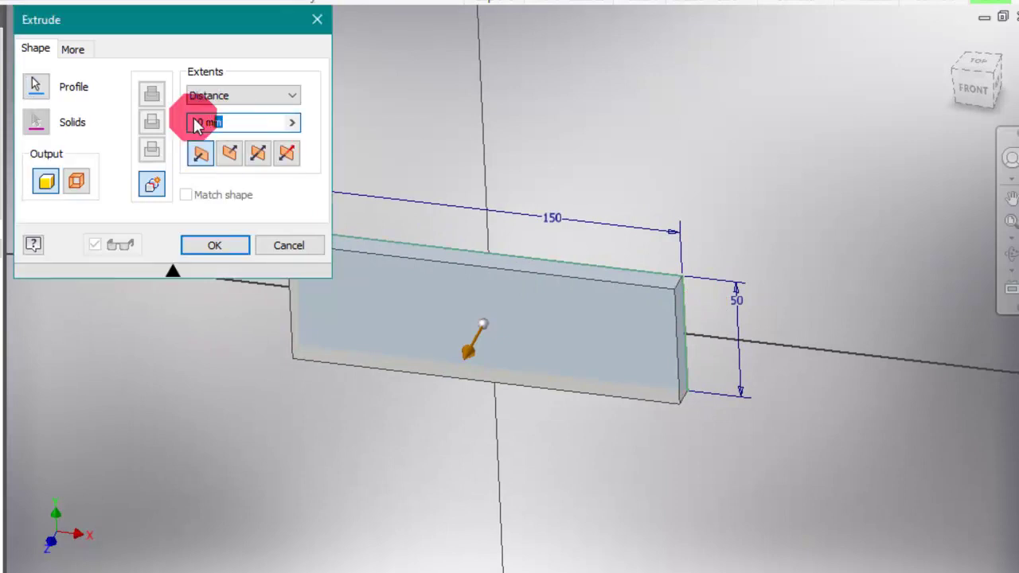
{"action": "left_click", "coordinate": [241, 122]}
{"action": "left_click_drag", "start_coordinate": [244, 130], "coordinate": [191, 123]}
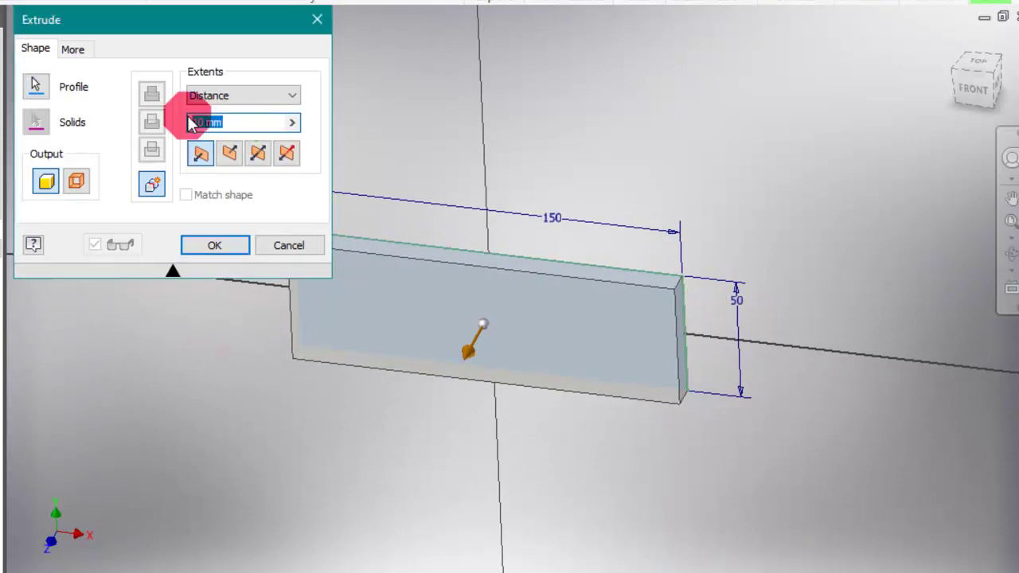
{"action": "type", "text": "20"}
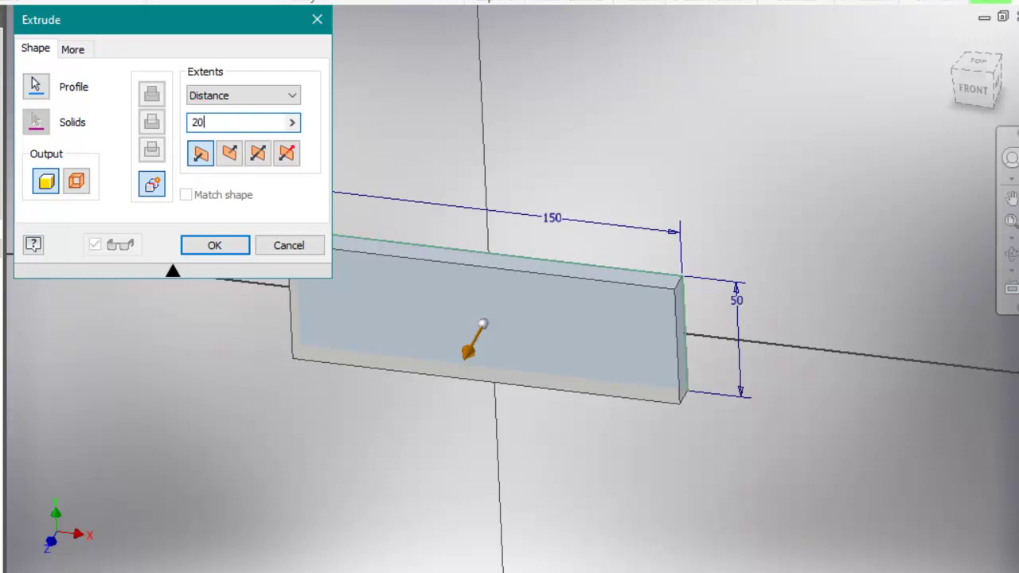
- Set the extrusion distance of the rectangle to 30 mm
{"action": "left_click", "coordinate": [194, 124]}
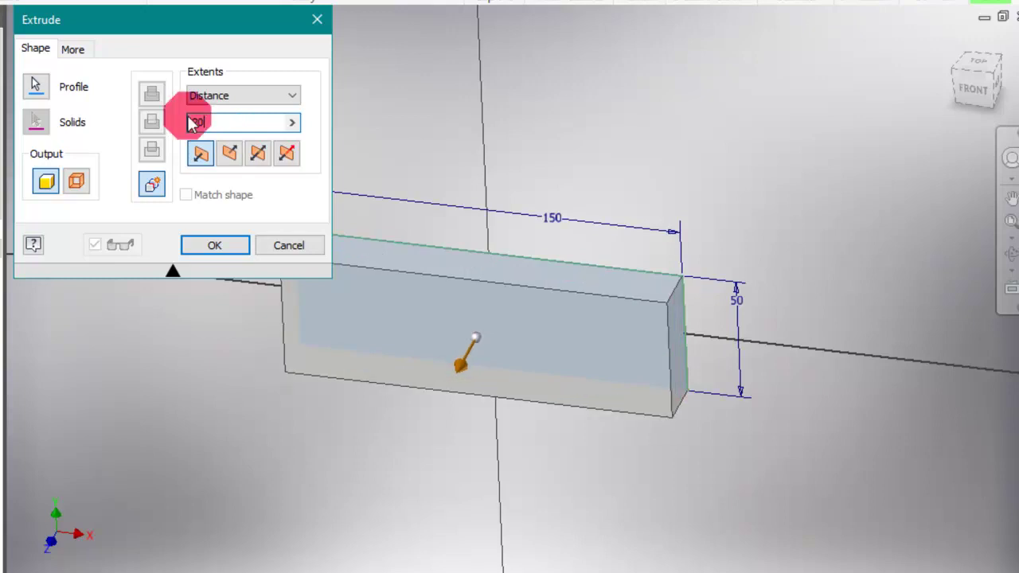
{"action": "double_click", "coordinate": [220, 124]}
{"action": "type", "text": "30"}
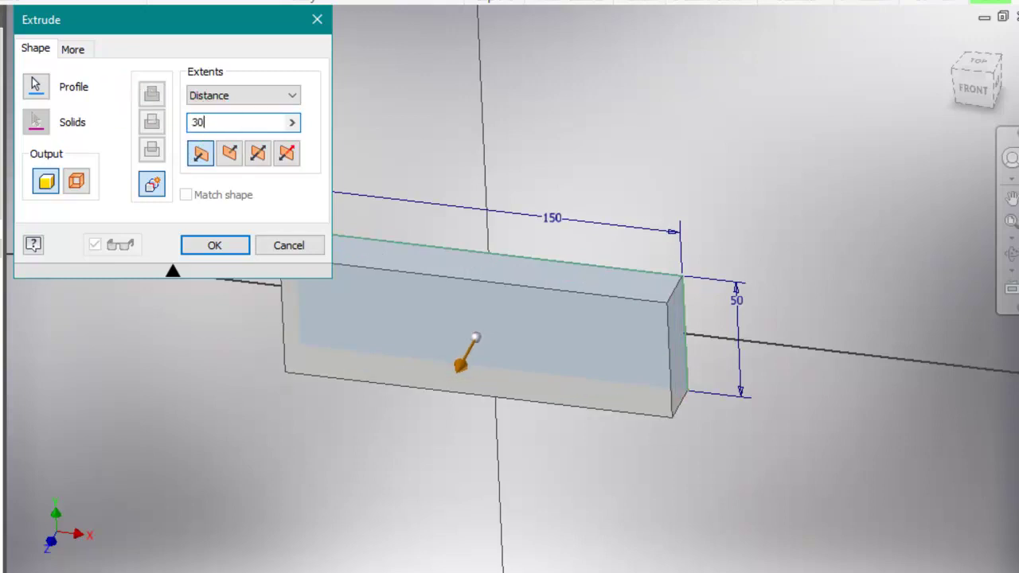
{"action": "left_click", "coordinate": [128, 98]}
{"action": "left_click", "coordinate": [394, 211]}
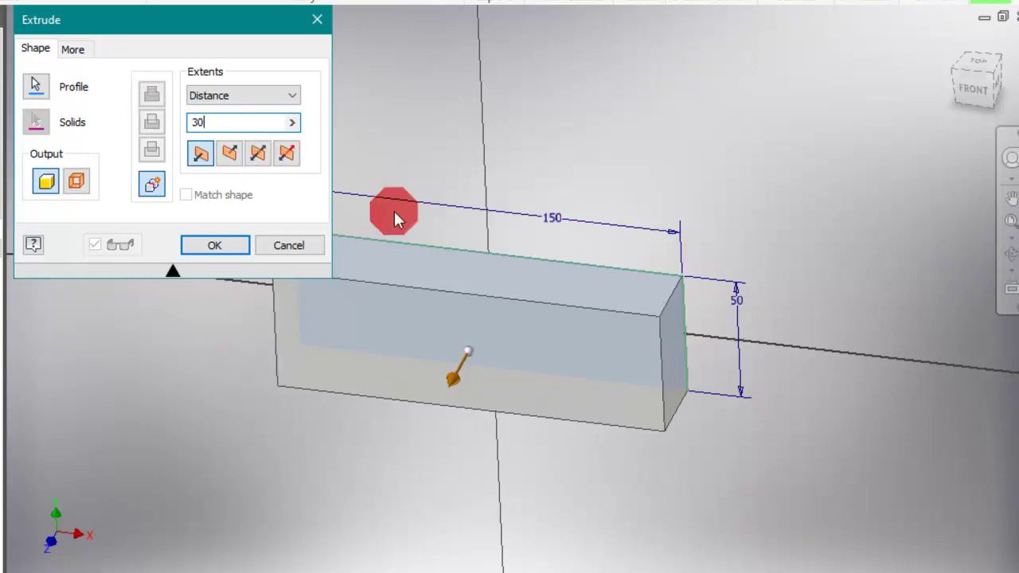
{"action": "left_click", "coordinate": [676, 275]}
{"action": "left_click", "coordinate": [648, 312]}
{"action": "left_click", "coordinate": [678, 289]}
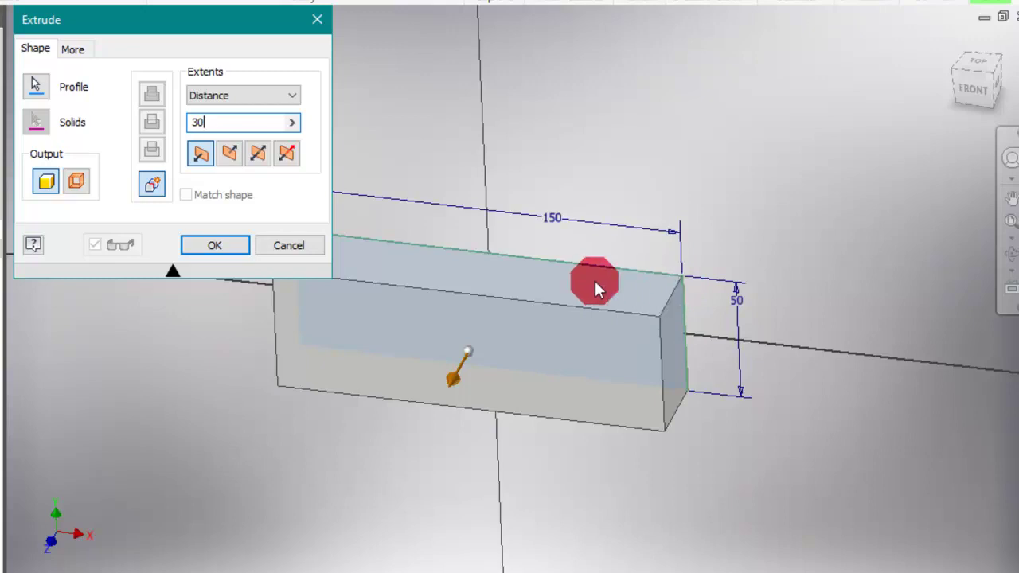
{"action": "left_click", "coordinate": [291, 96]}
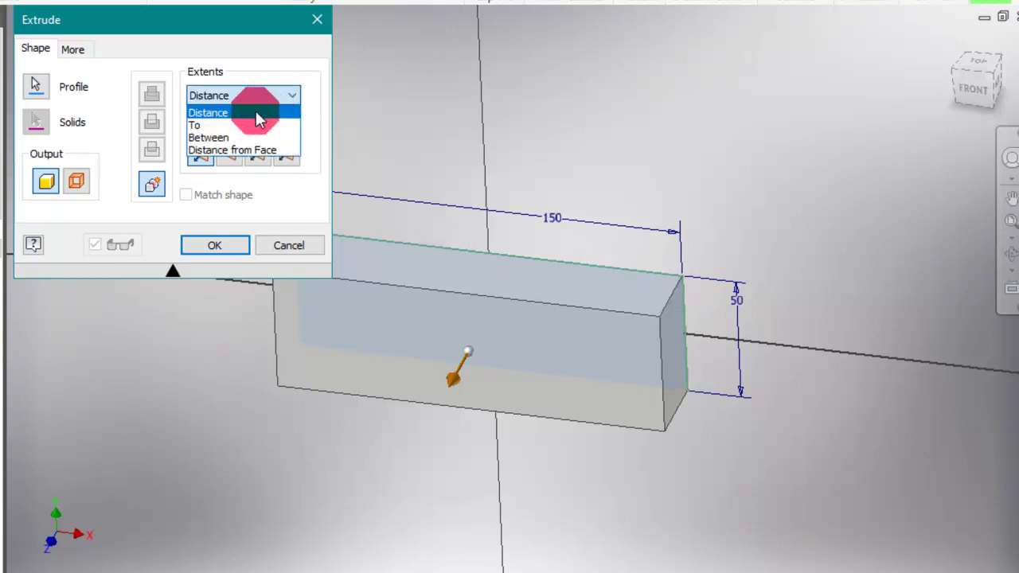
{"action": "left_click", "coordinate": [181, 130]}
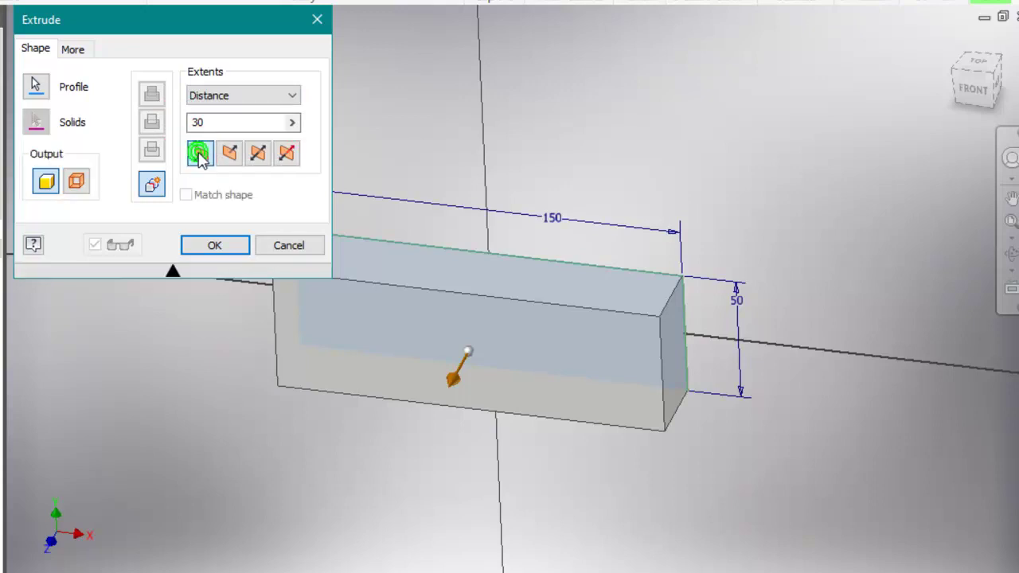
- Preview the reversed and symmetric extrusion directions, and switch the extrusion to asymmetric
{"action": "left_click", "coordinate": [229, 155]}
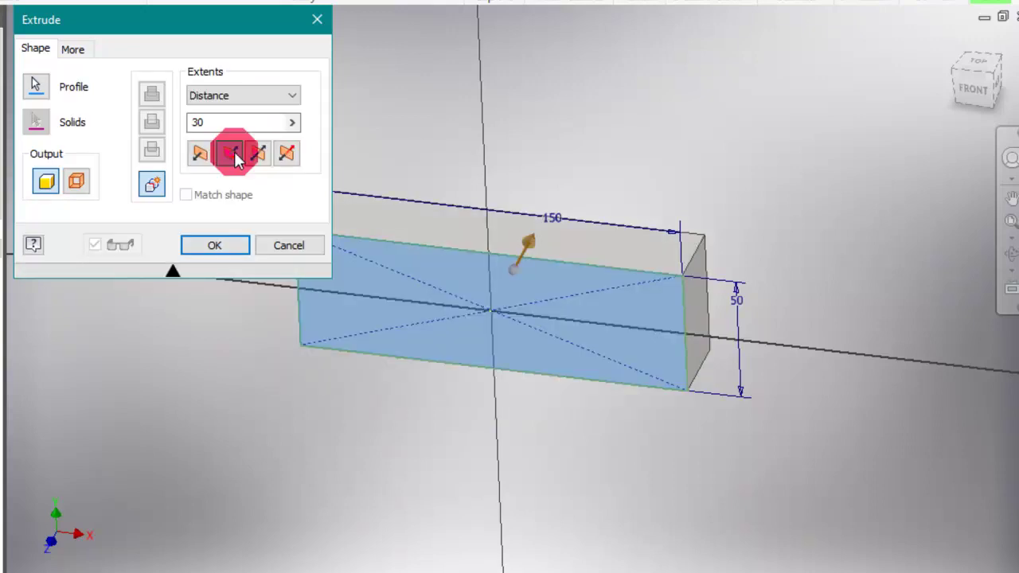
{"action": "left_click", "coordinate": [262, 154]}
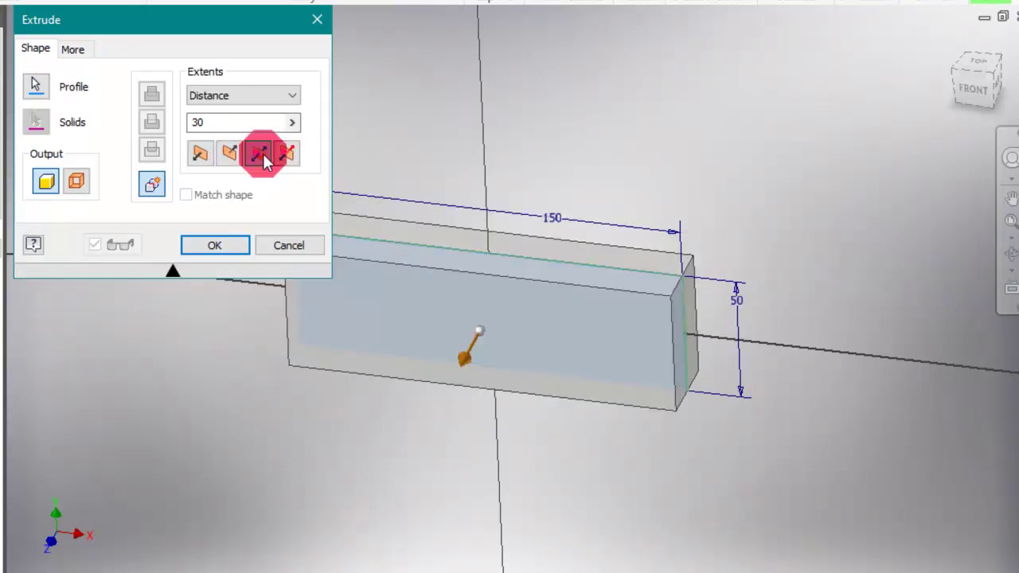
{"action": "left_click", "coordinate": [287, 153]}
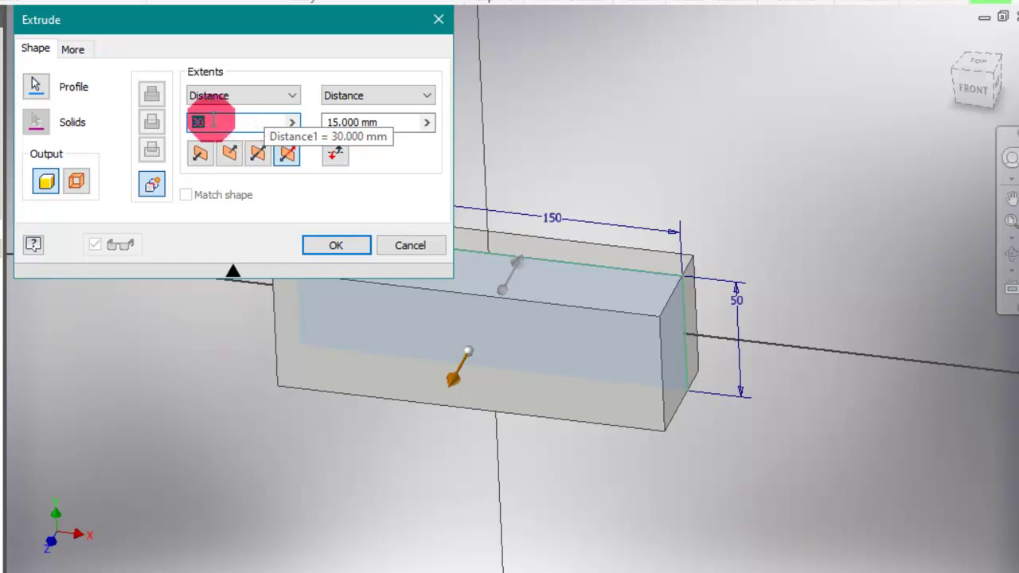
- Set the second distance of the asymmetric extrusion to 30 mm
{"action": "left_click", "coordinate": [351, 123]}
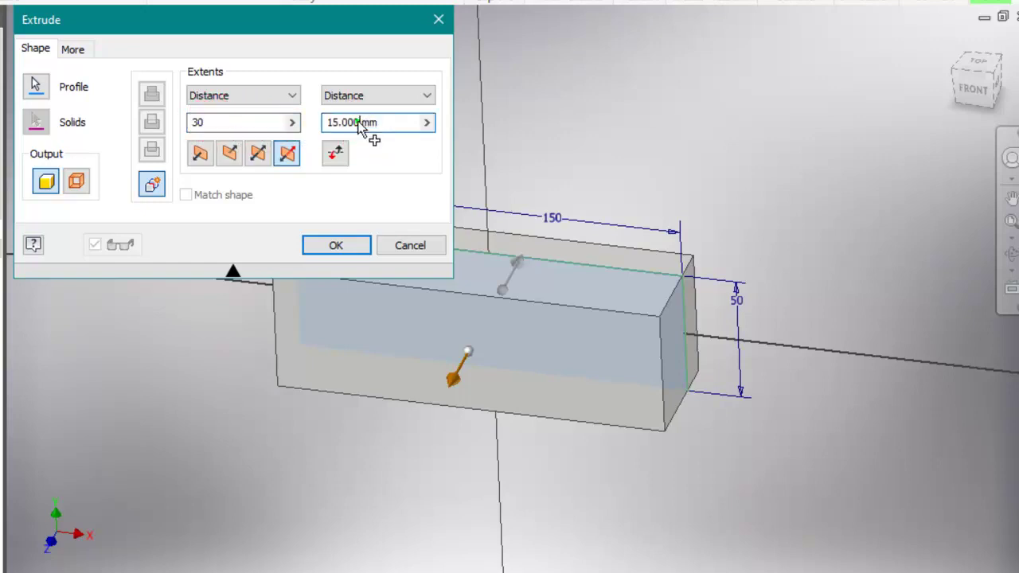
{"action": "left_click_drag", "start_coordinate": [391, 121], "coordinate": [328, 118]}
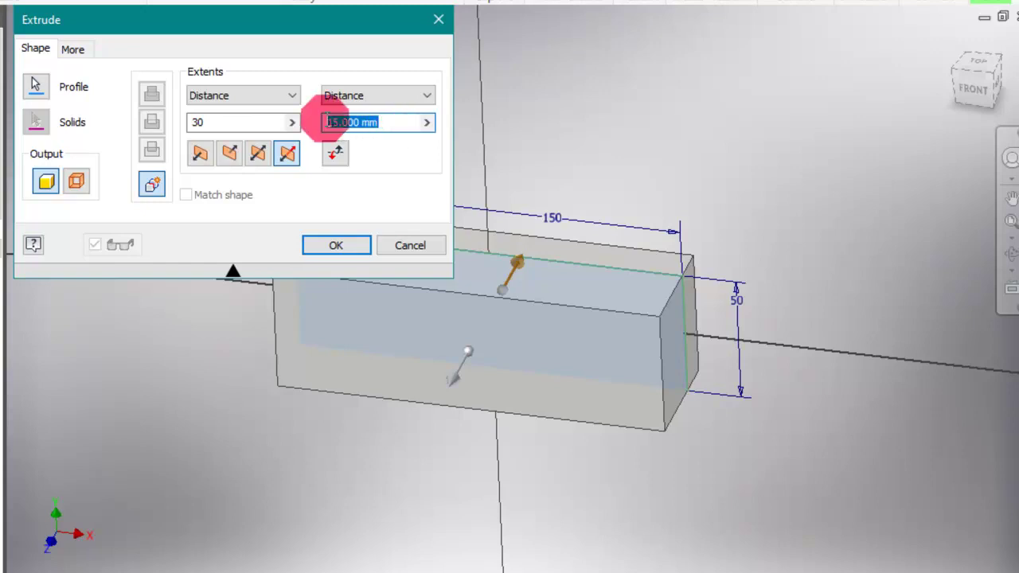
{"action": "type", "text": "30"}
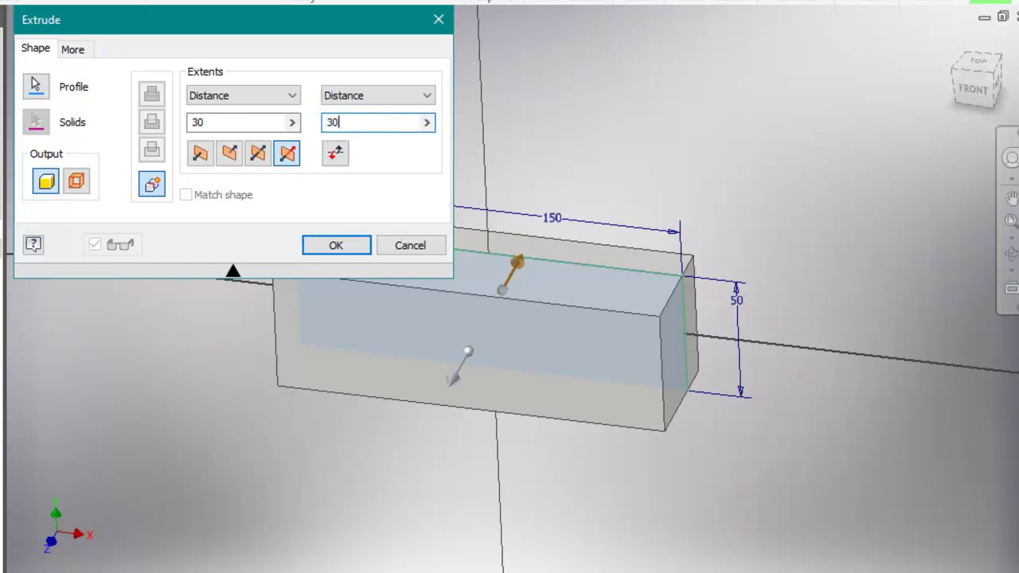
- Set the second distance of the asymmetric extrusion to 20 mm
{"action": "left_click", "coordinate": [328, 121]}
{"action": "key", "text": "BackSpace"}
{"action": "key", "text": "BackSpace"}
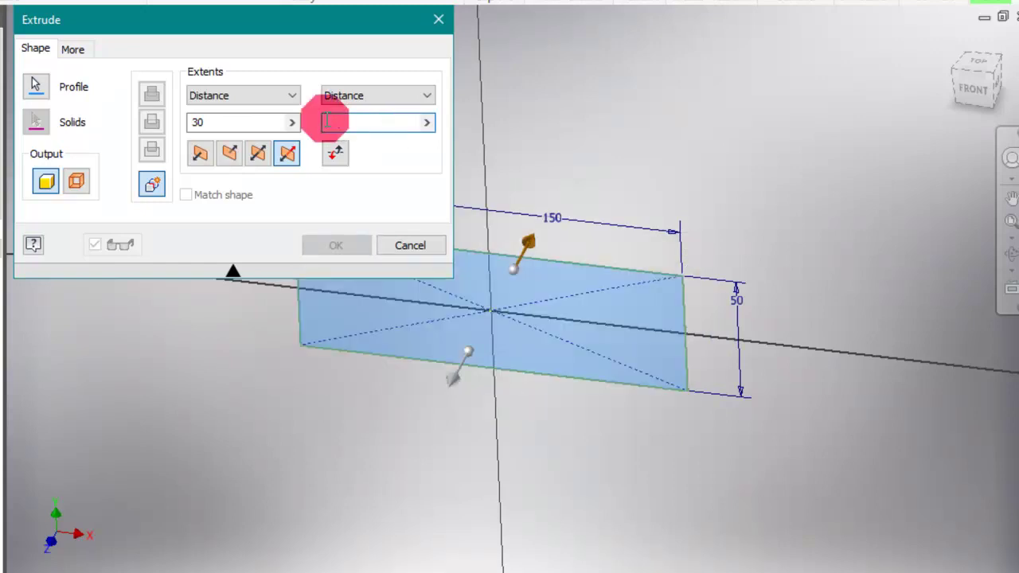
{"action": "type", "text": "2"}
{"action": "left_click", "coordinate": [327, 121]}
{"action": "type", "text": "0"}
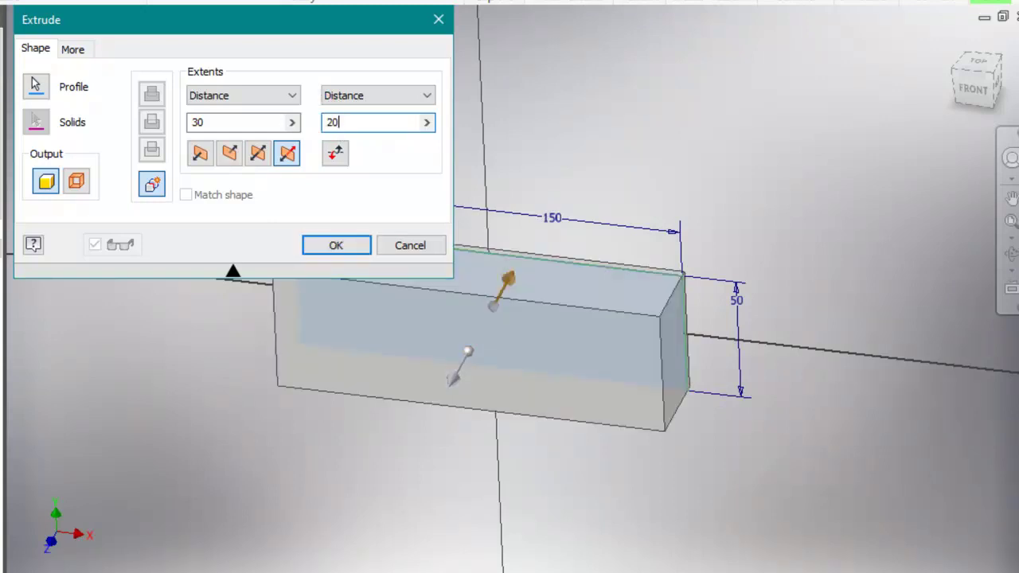
- Swap the two asymmetric distances so they are 20 mm and 30 mm, and complete the extrusion
{"action": "left_click", "coordinate": [329, 121]}
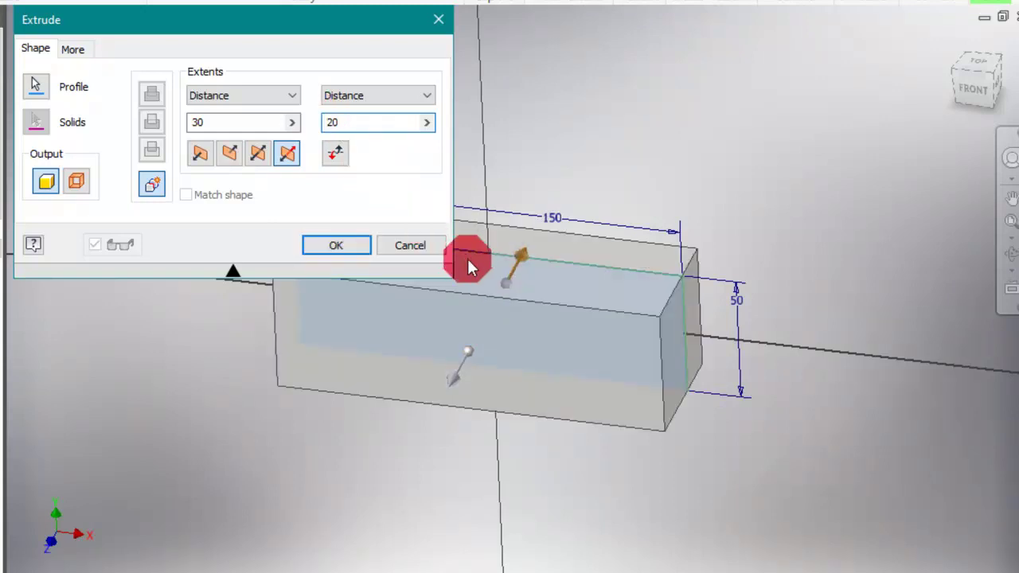
{"action": "left_click", "coordinate": [338, 154]}
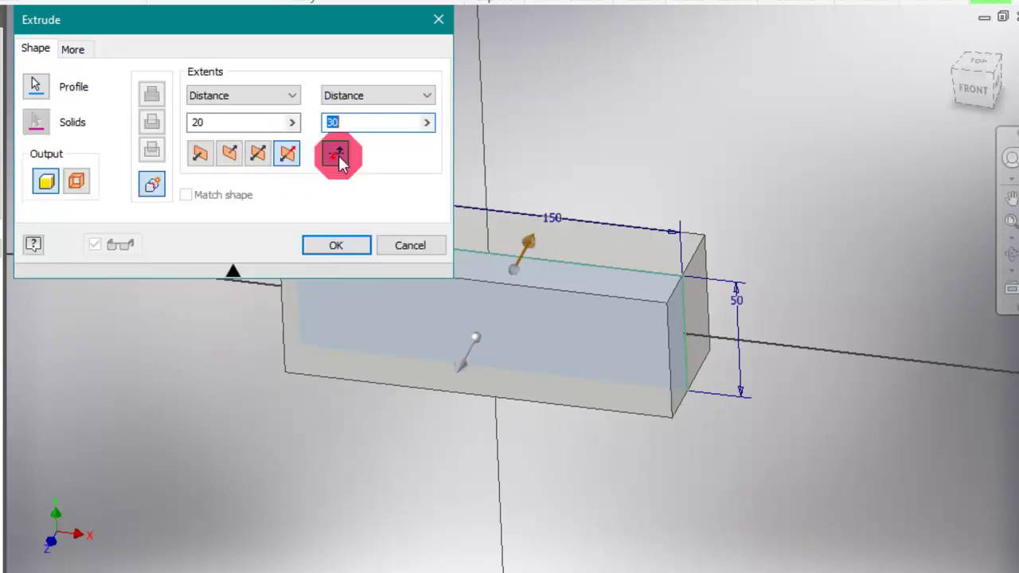
{"action": "left_click", "coordinate": [338, 154]}
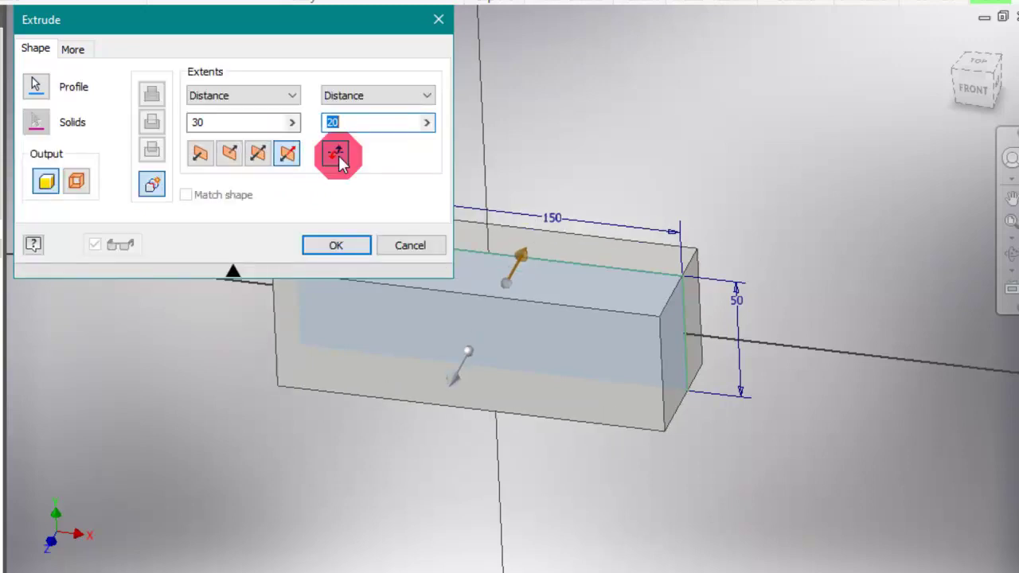
{"action": "left_click", "coordinate": [338, 155]}
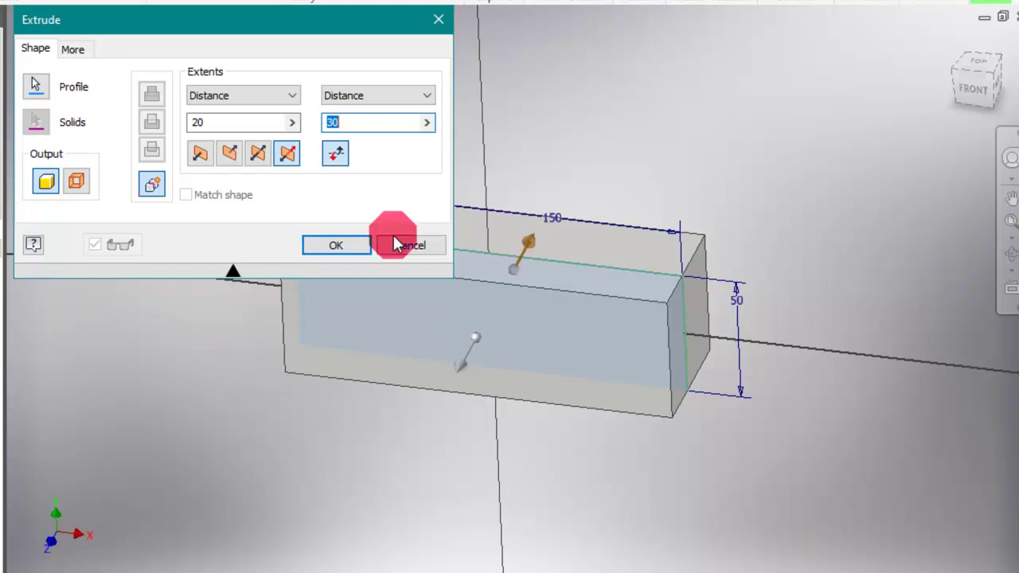
{"action": "left_click", "coordinate": [332, 240]}
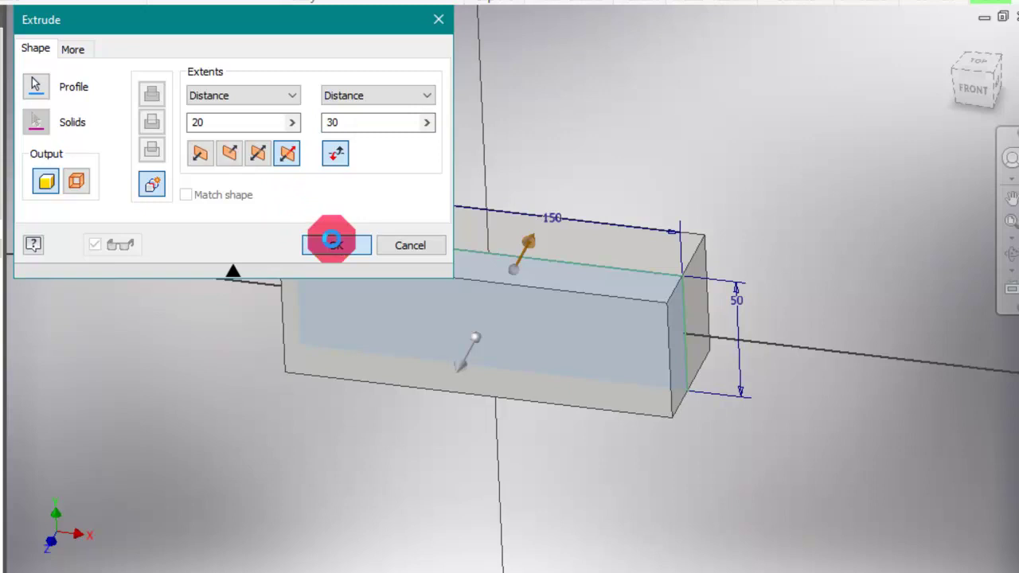
{"action": "left_click", "coordinate": [333, 242]}
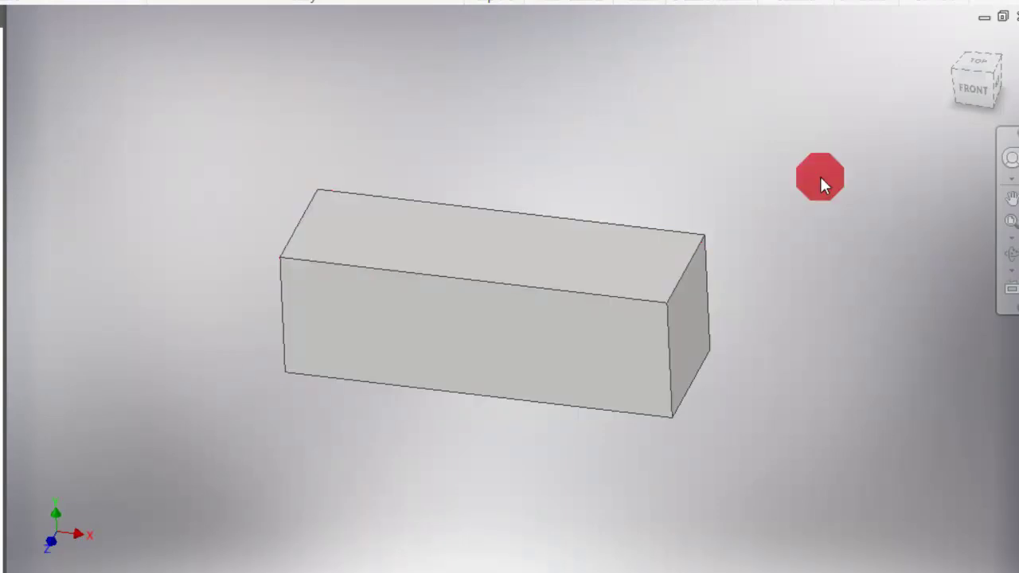
- Examine the extruded block in the front and isometric views and check its position relative to the XY plane
{"action": "left_click", "coordinate": [984, 94]}
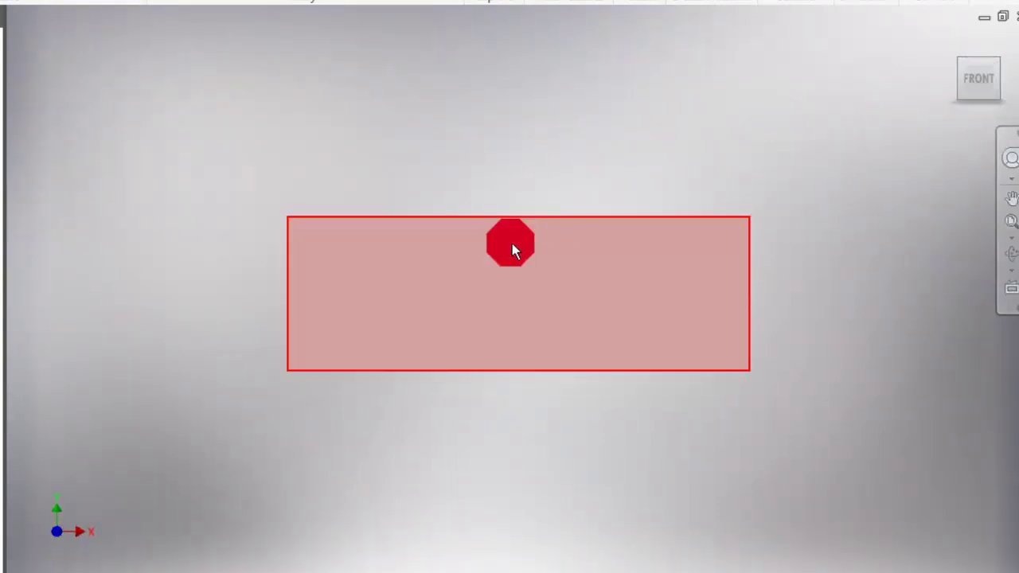
{"action": "left_click", "coordinate": [994, 79]}
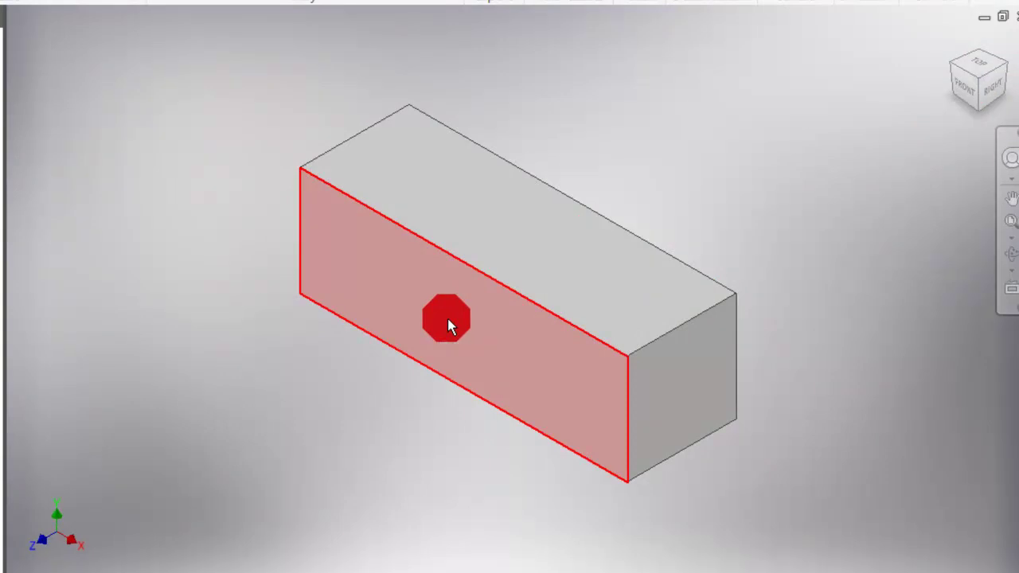
{"action": "left_click", "coordinate": [446, 303]}
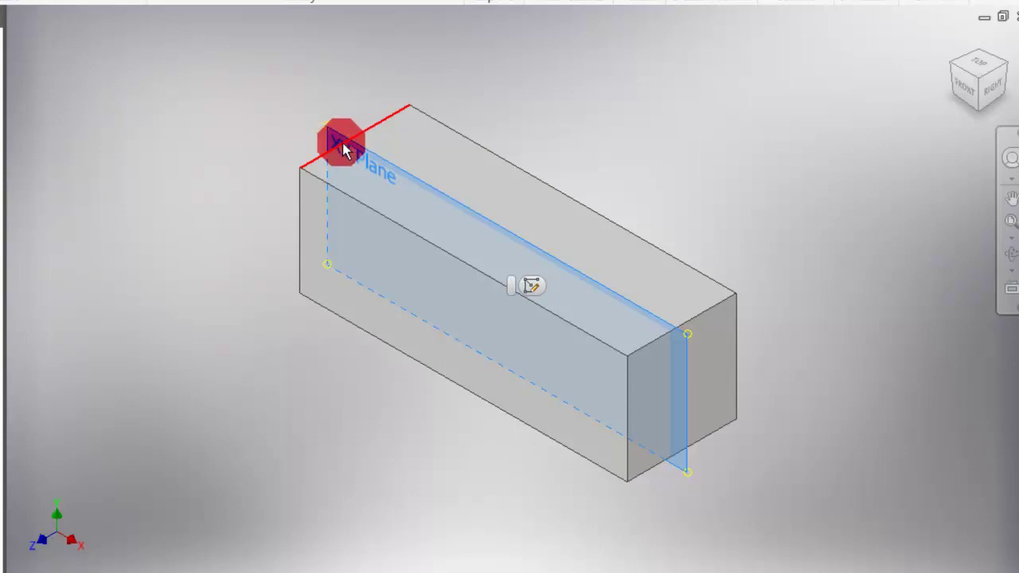
{"action": "left_click", "coordinate": [238, 244]}
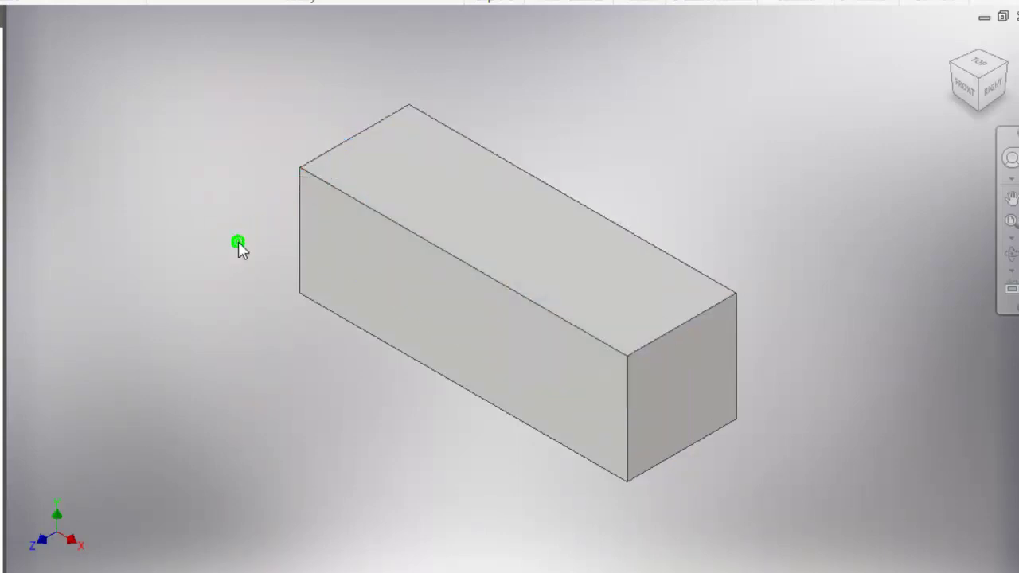
- Create a new 2D sketch on the top face of the block
{"action": "left_click", "coordinate": [389, 274]}
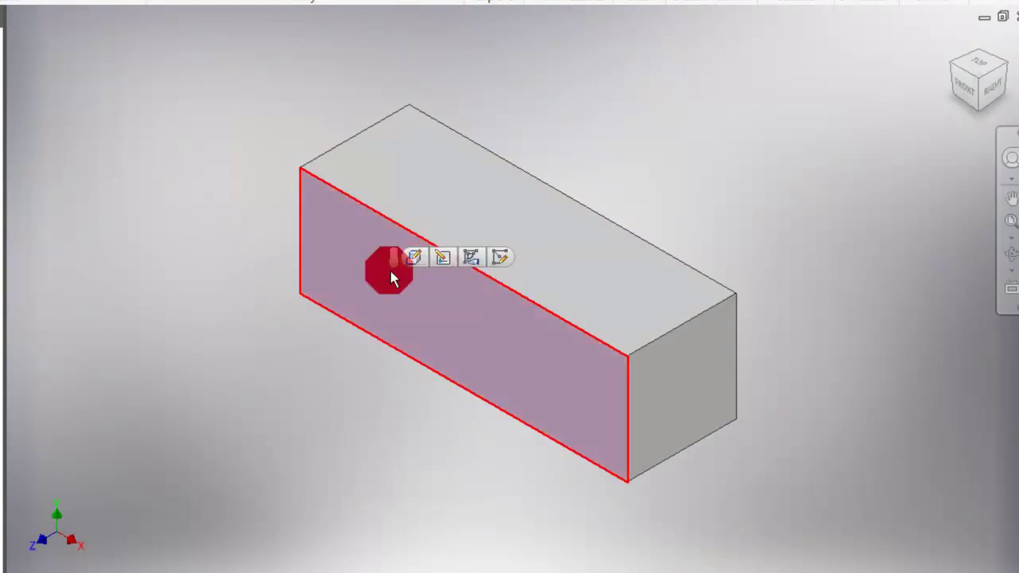
{"action": "left_click", "coordinate": [599, 278]}
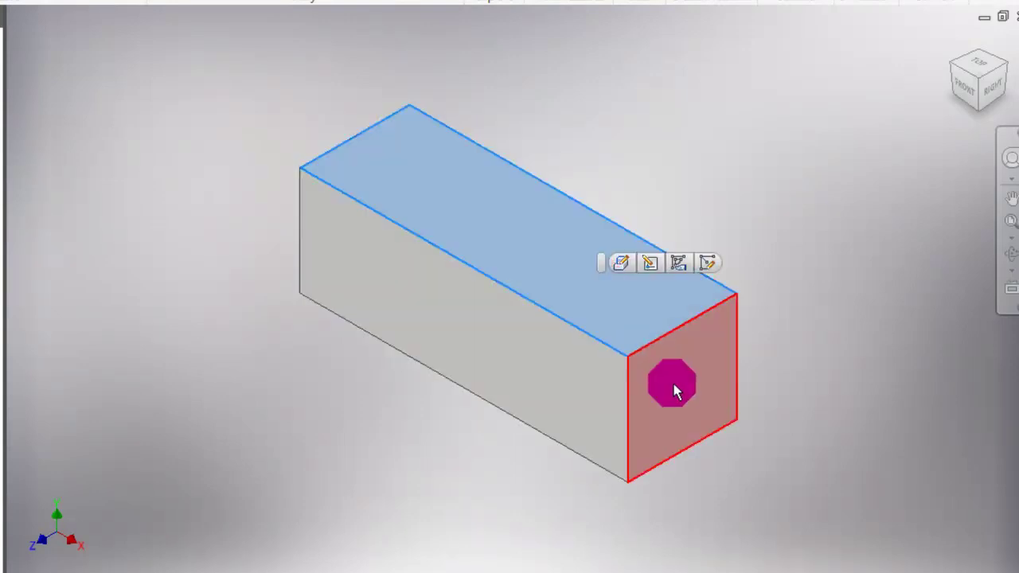
{"action": "left_click", "coordinate": [674, 390]}
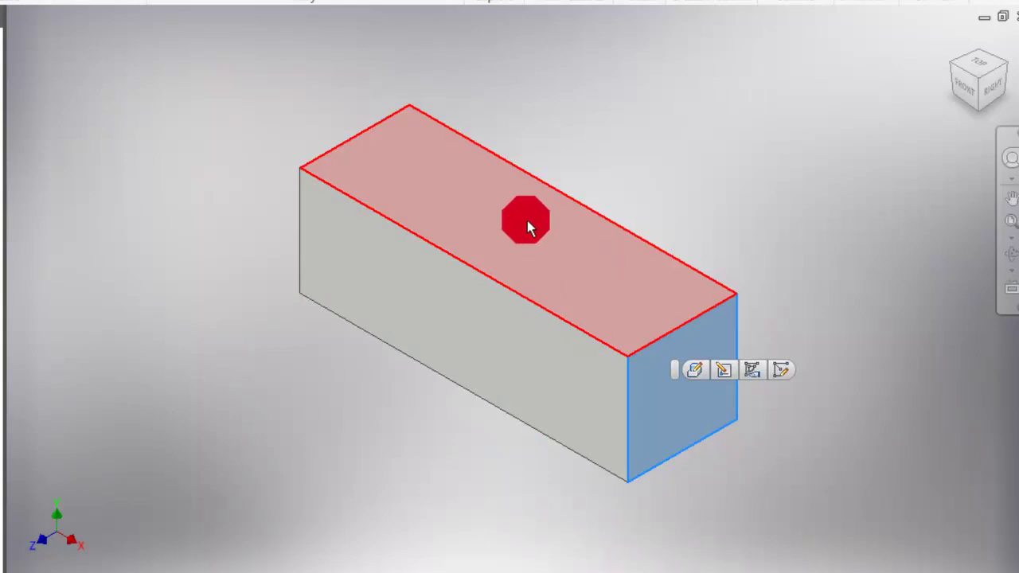
{"action": "left_click", "coordinate": [508, 195]}
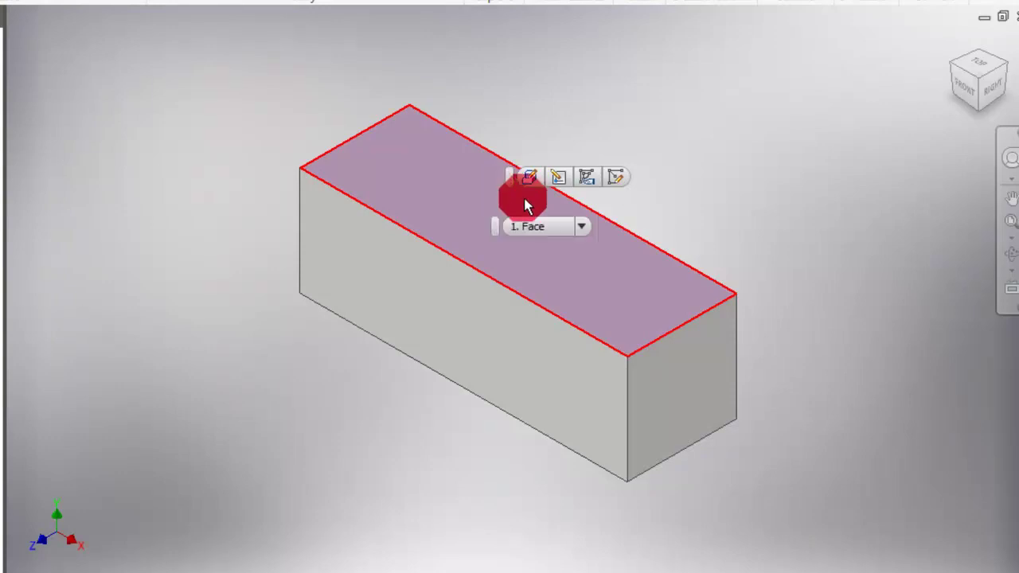
{"action": "left_click", "coordinate": [616, 176]}
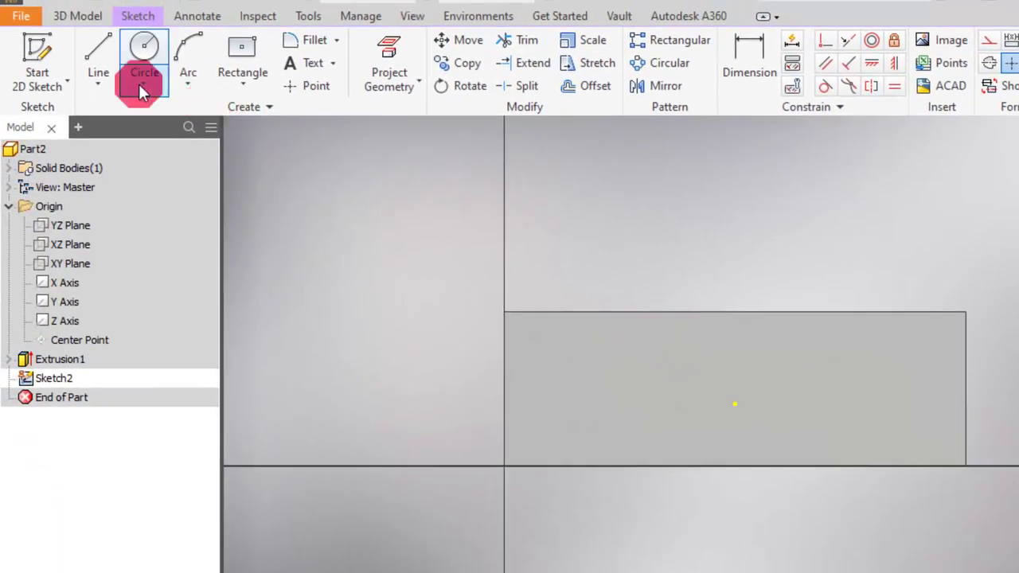
- Draw a 150 mm line between the midpoints of the top face's two short edges and convert it to a construction line
{"action": "left_click_drag", "start_coordinate": [140, 87], "coordinate": [159, 117]}
{"action": "left_click", "coordinate": [159, 118]}
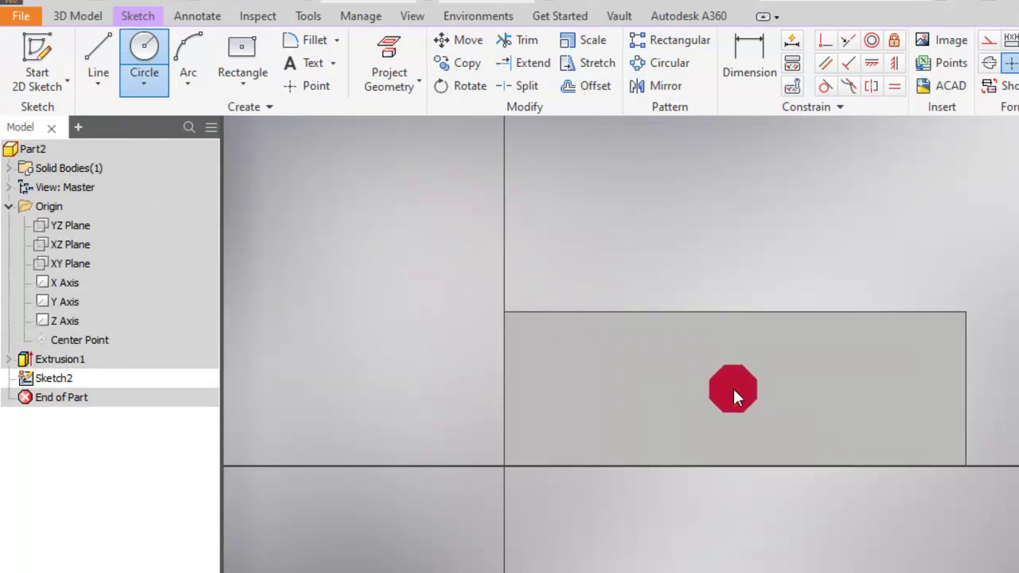
{"action": "left_click", "coordinate": [98, 86]}
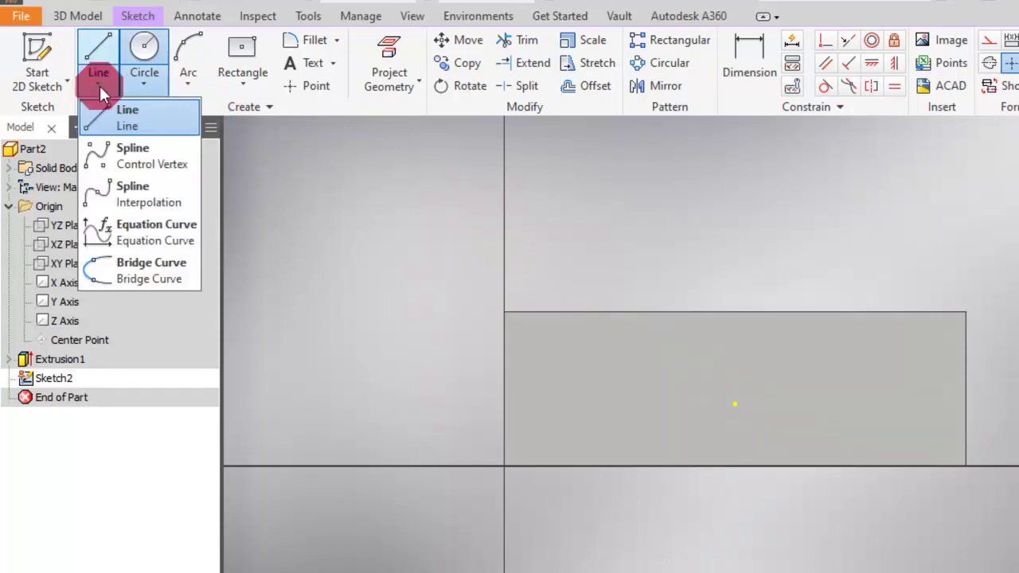
{"action": "left_click", "coordinate": [138, 122]}
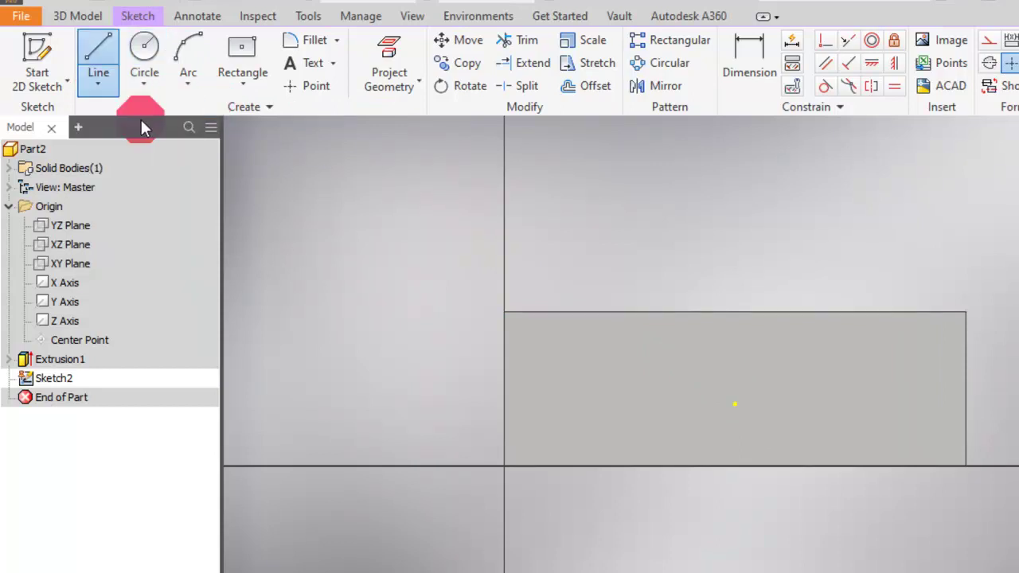
{"action": "left_click", "coordinate": [502, 388]}
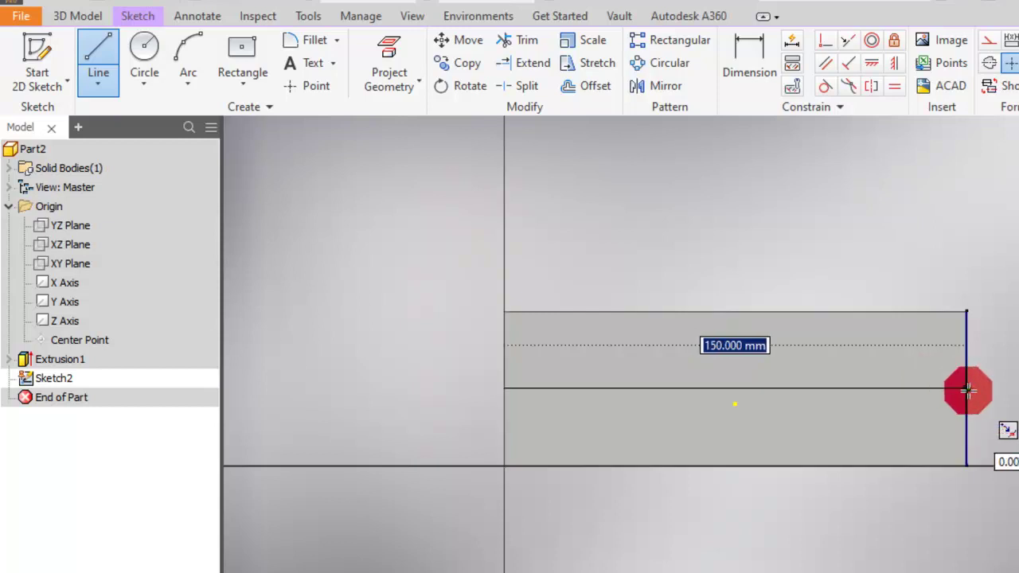
{"action": "left_click", "coordinate": [963, 389]}
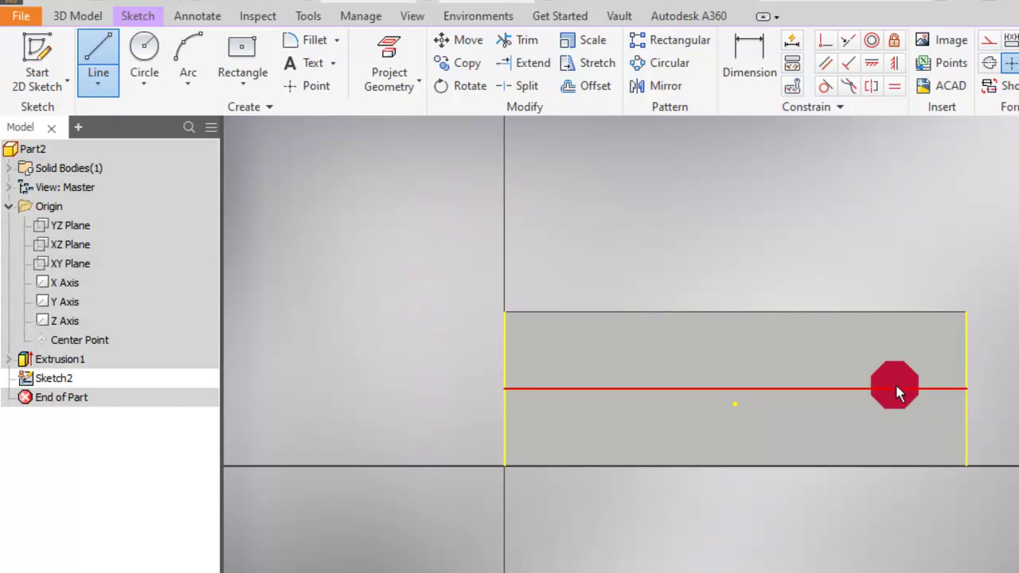
{"action": "key", "text": "Escape"}
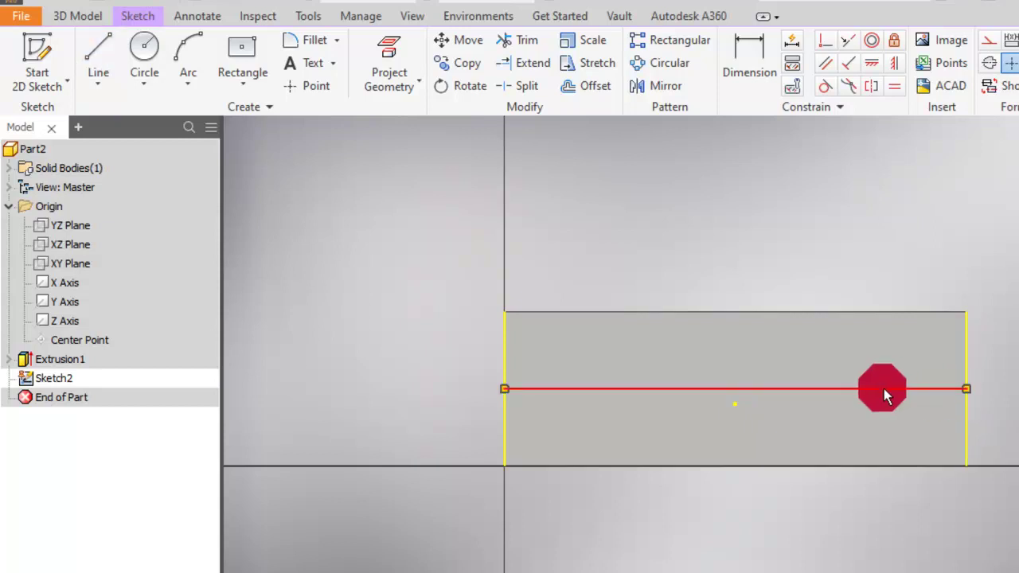
{"action": "left_click", "coordinate": [986, 45]}
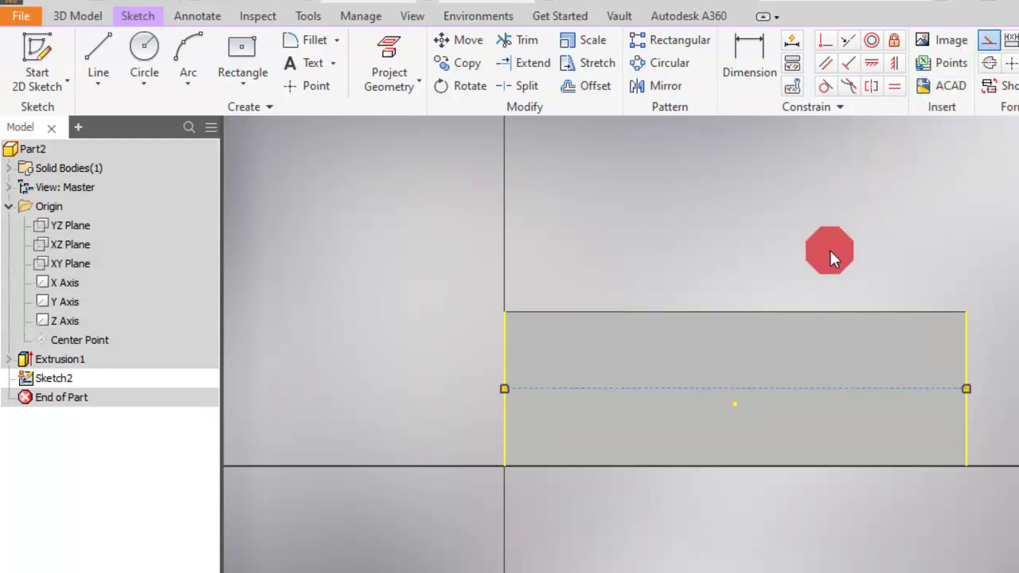
{"action": "left_click", "coordinate": [740, 257]}
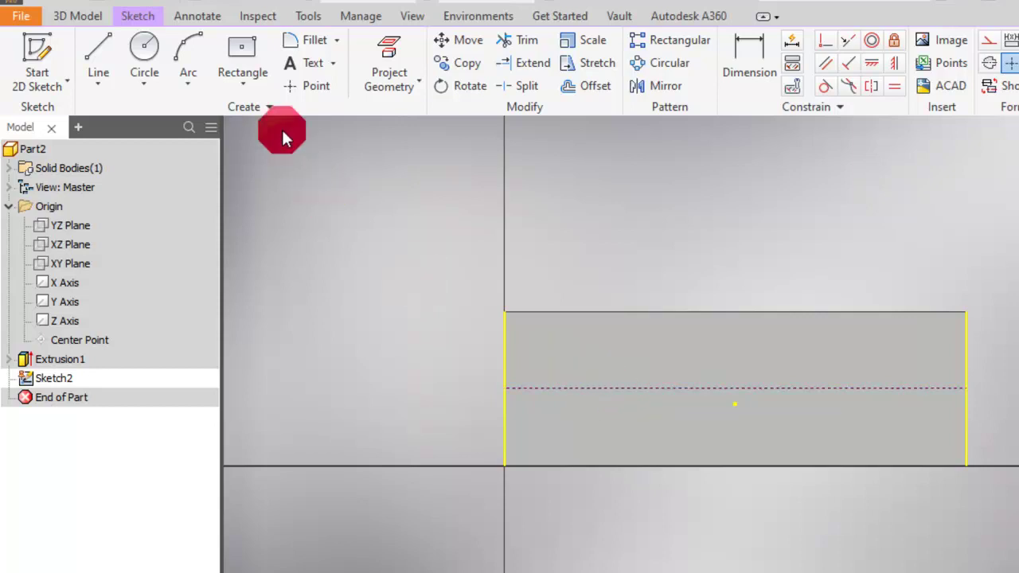
- Draw a circle about 17 mm in diameter centered on the midpoint of the construction line
{"action": "left_click", "coordinate": [243, 60]}
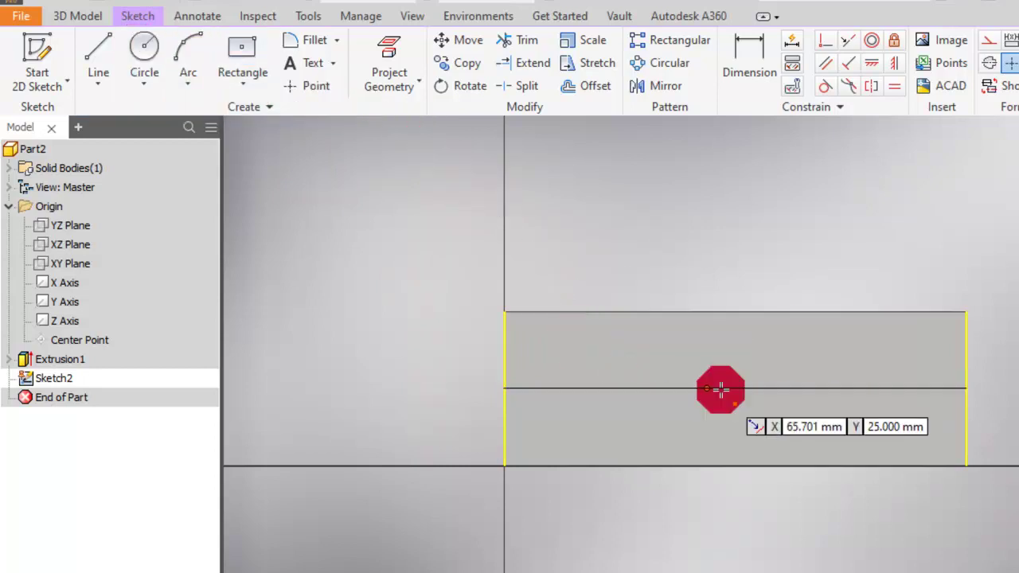
{"action": "key", "text": "c"}
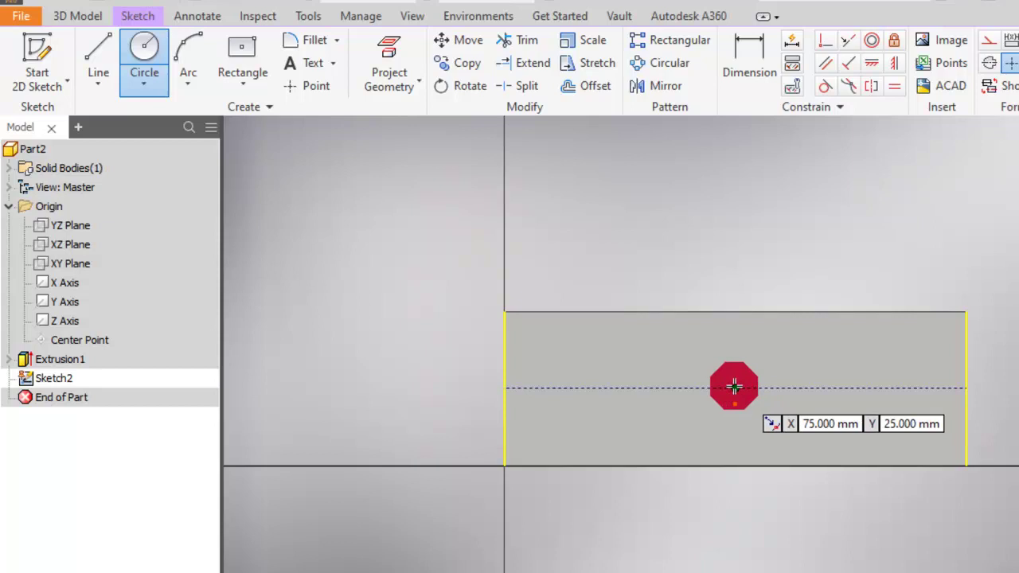
{"action": "left_click", "coordinate": [733, 387]}
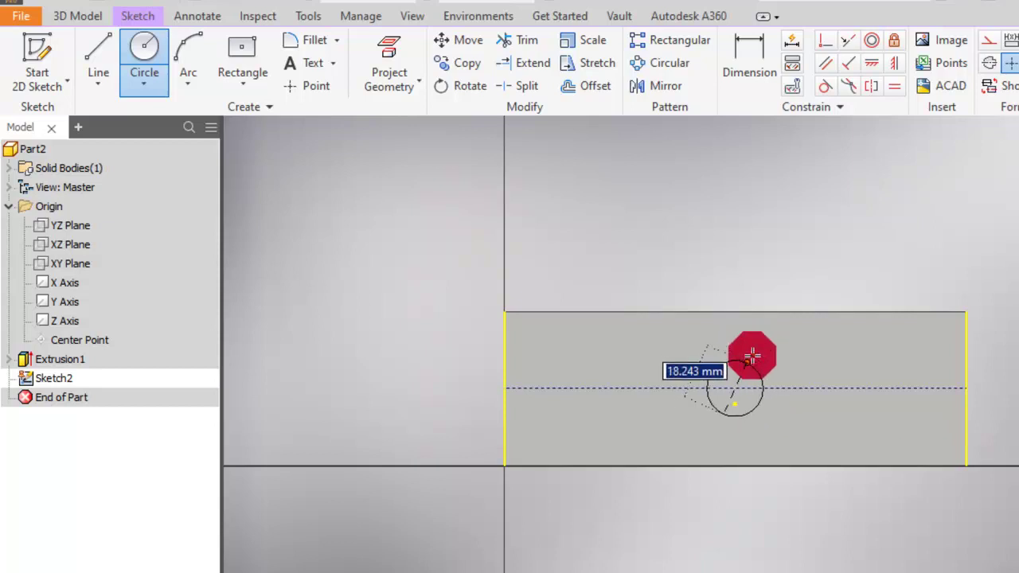
{"action": "left_click", "coordinate": [751, 342]}
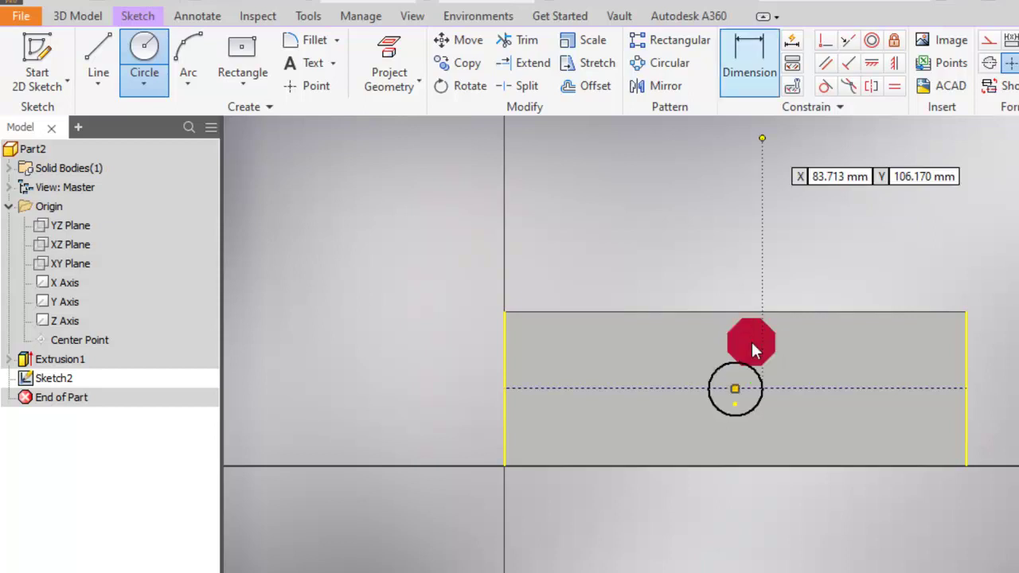
- Dimension the circle's diameter as 15 mm
{"action": "left_click", "coordinate": [755, 376]}
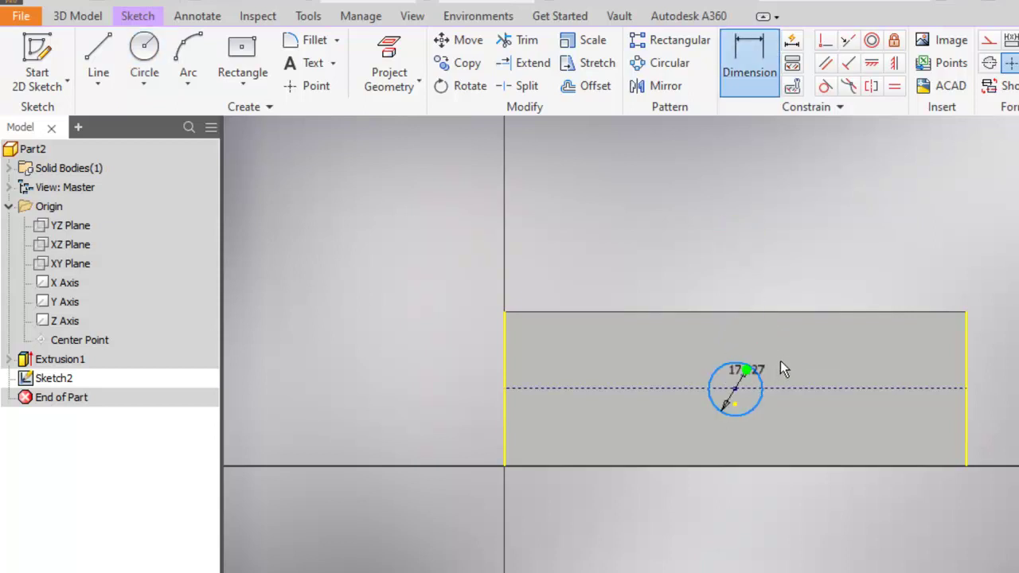
{"action": "left_click", "coordinate": [780, 362]}
{"action": "type", "text": "15"}
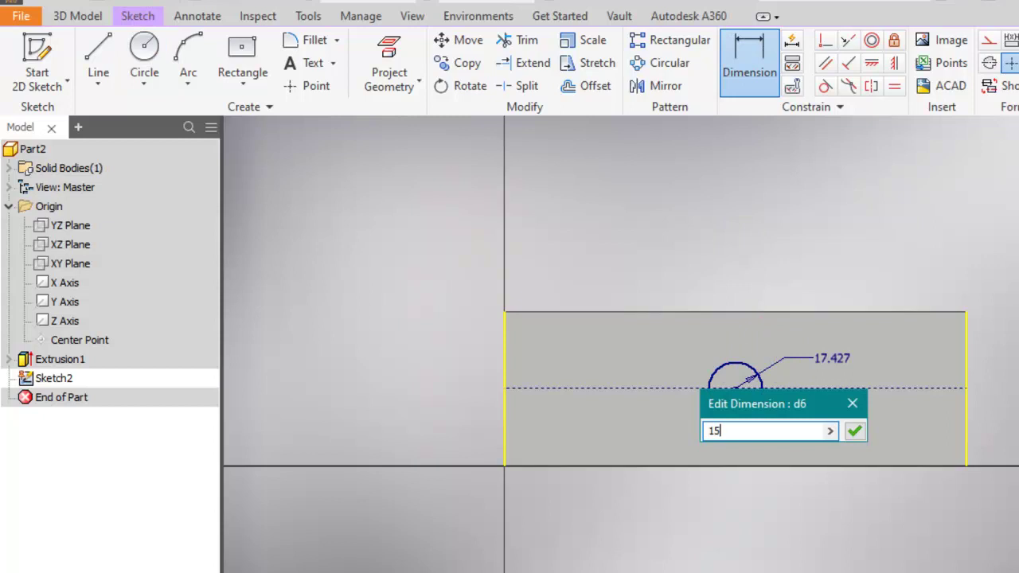
{"action": "key", "text": "Return"}
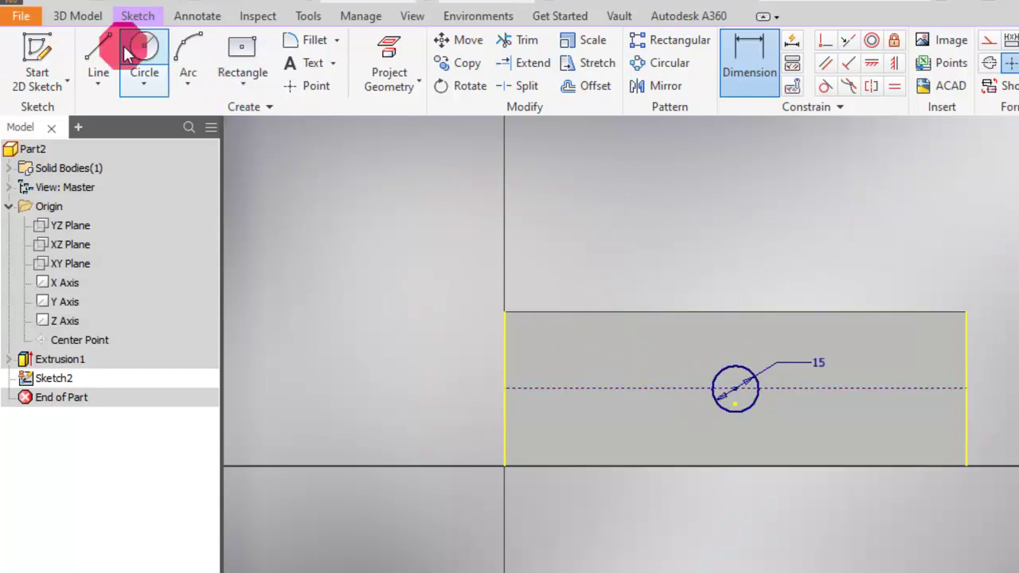
- Start an Extrude of the 15 mm circle as a cut and direct it down into the block
{"action": "left_click", "coordinate": [77, 18]}
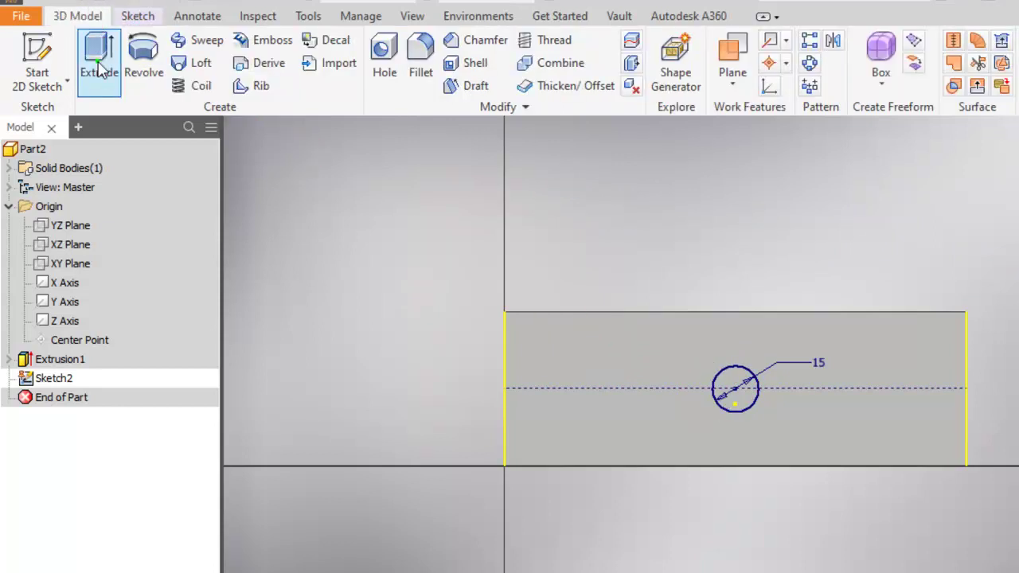
{"action": "left_click", "coordinate": [96, 60]}
{"action": "left_click", "coordinate": [100, 67]}
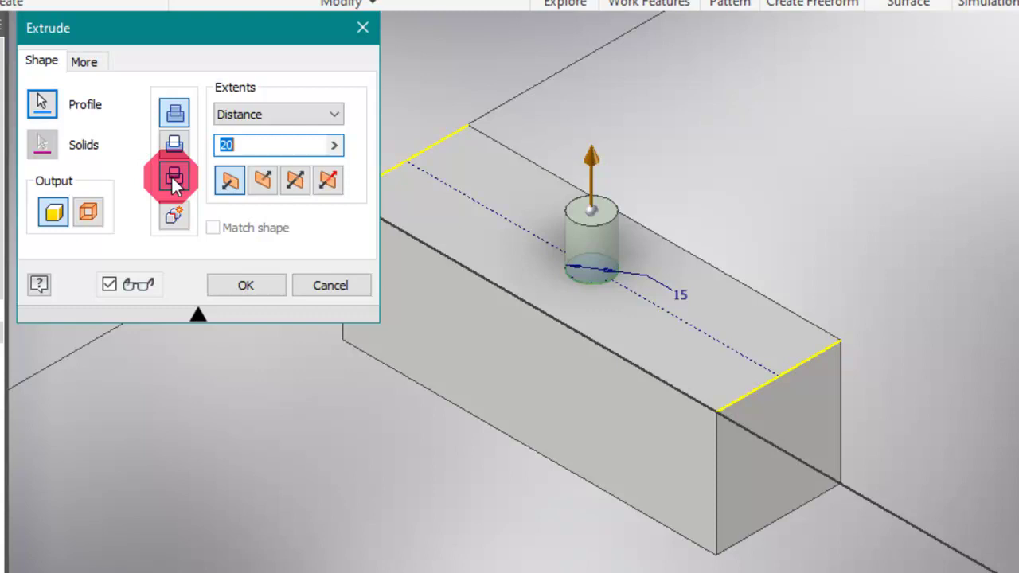
{"action": "left_click", "coordinate": [174, 143]}
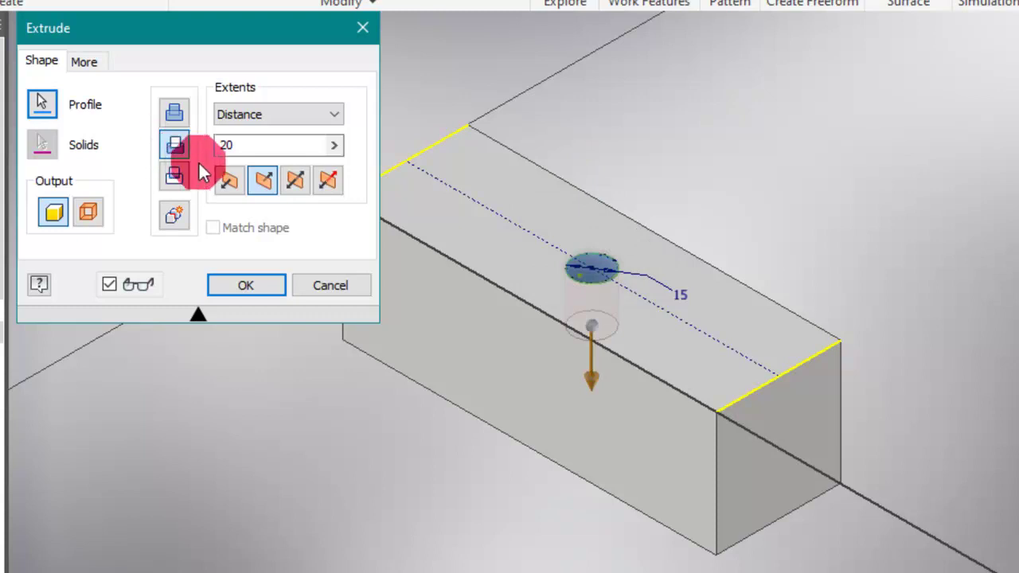
{"action": "left_click", "coordinate": [230, 179]}
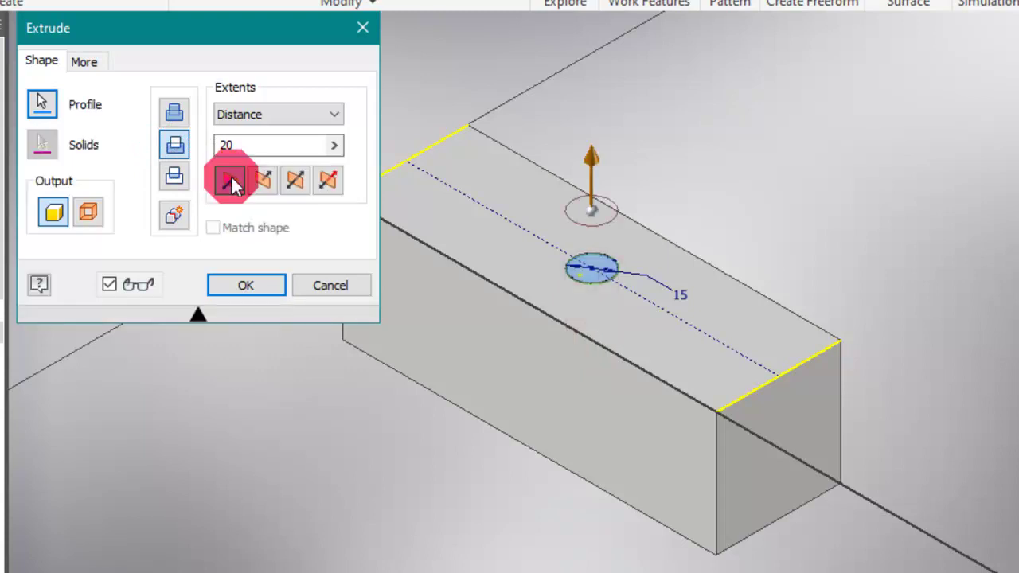
{"action": "left_click", "coordinate": [262, 181]}
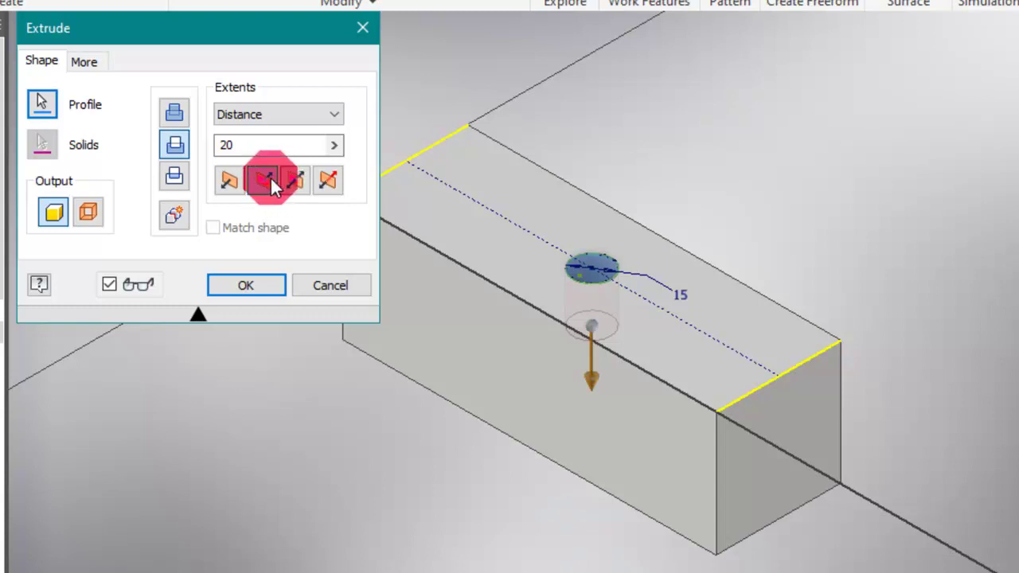
- Try the Distance, To Next and All extents for the circle's cut
{"action": "left_click", "coordinate": [294, 114]}
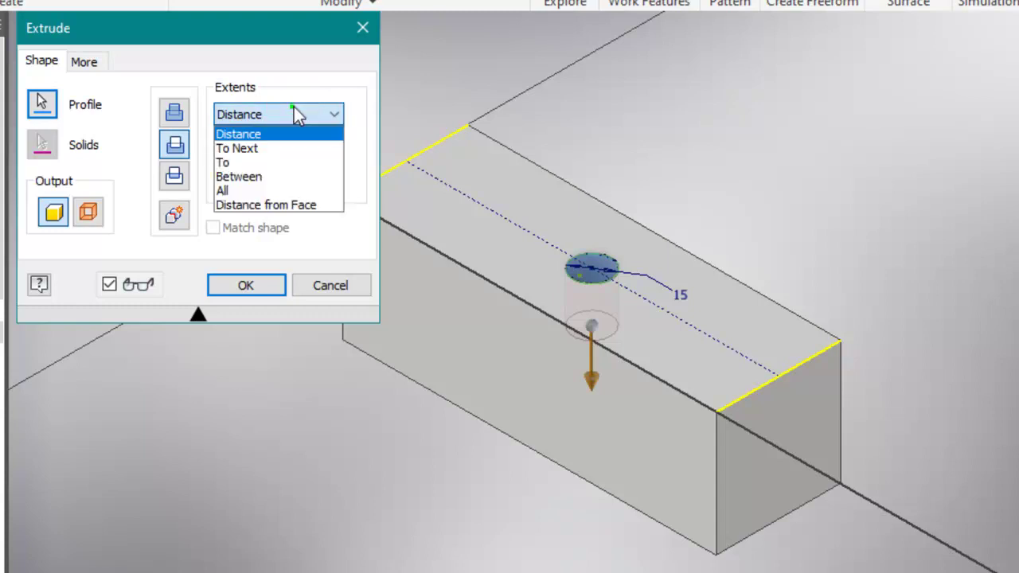
{"action": "left_click_drag", "start_coordinate": [293, 104], "coordinate": [270, 126]}
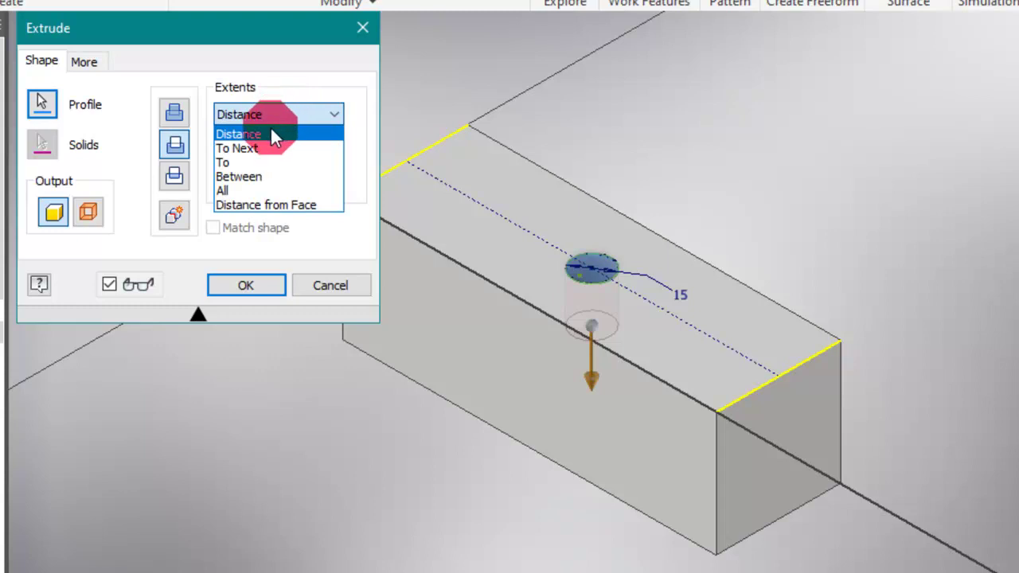
{"action": "left_click_drag", "start_coordinate": [299, 95], "coordinate": [300, 87]}
{"action": "left_click_drag", "start_coordinate": [289, 131], "coordinate": [279, 143]}
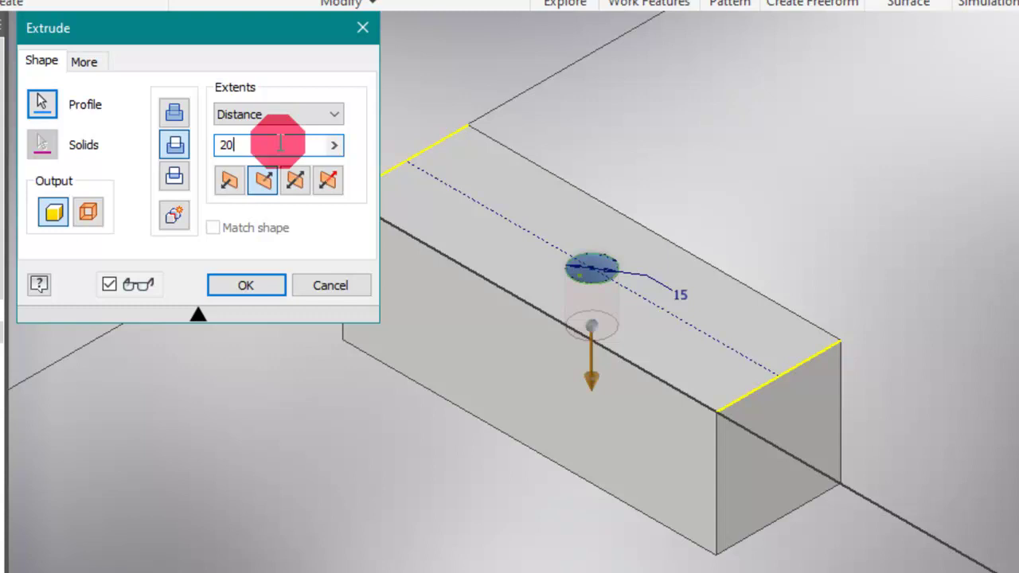
{"action": "left_click", "coordinate": [293, 114]}
{"action": "left_click_drag", "start_coordinate": [284, 130], "coordinate": [275, 146]}
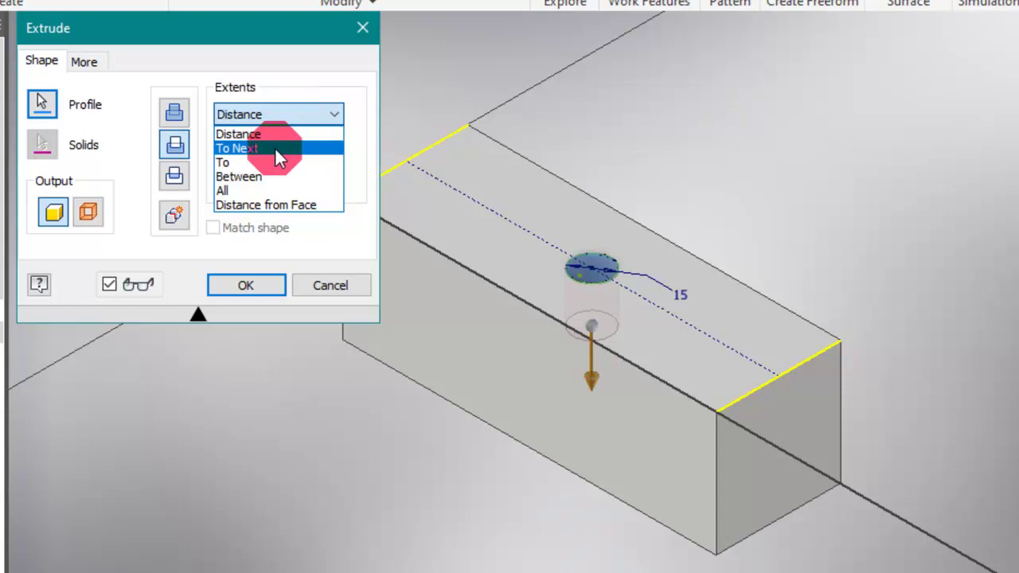
{"action": "left_click_drag", "start_coordinate": [275, 147], "coordinate": [275, 149]}
{"action": "left_click", "coordinate": [596, 304]}
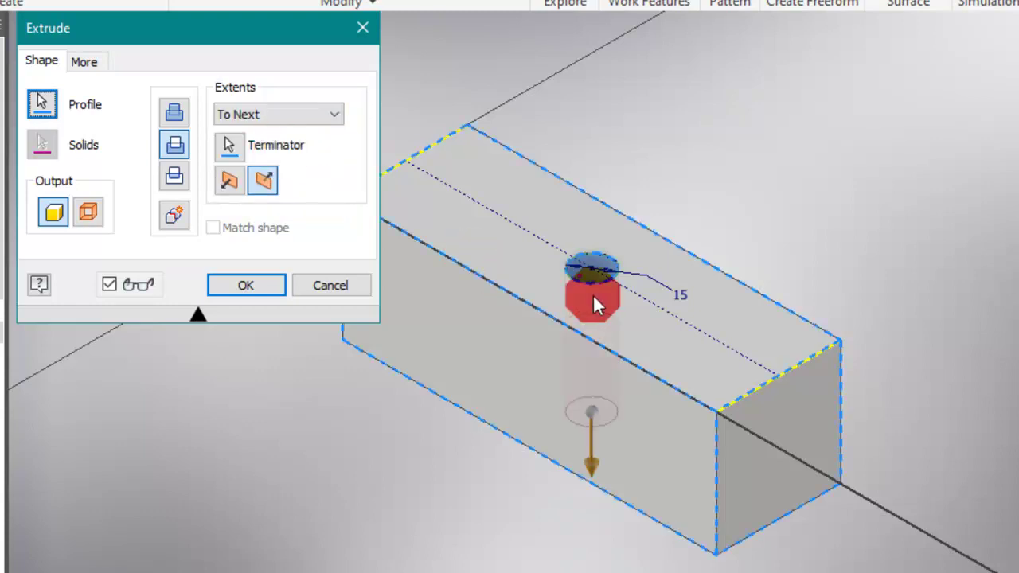
{"action": "mouse_move", "coordinate": [573, 466]}
{"action": "left_mouse_down"}
{"action": "mouse_move", "coordinate": [571, 483]}
{"action": "mouse_move", "coordinate": [580, 463]}
{"action": "mouse_move", "coordinate": [567, 478]}
{"action": "mouse_move", "coordinate": [519, 487]}
{"action": "mouse_move", "coordinate": [413, 558]}
{"action": "mouse_move", "coordinate": [564, 551]}
{"action": "mouse_move", "coordinate": [502, 457]}
{"action": "left_mouse_up"}
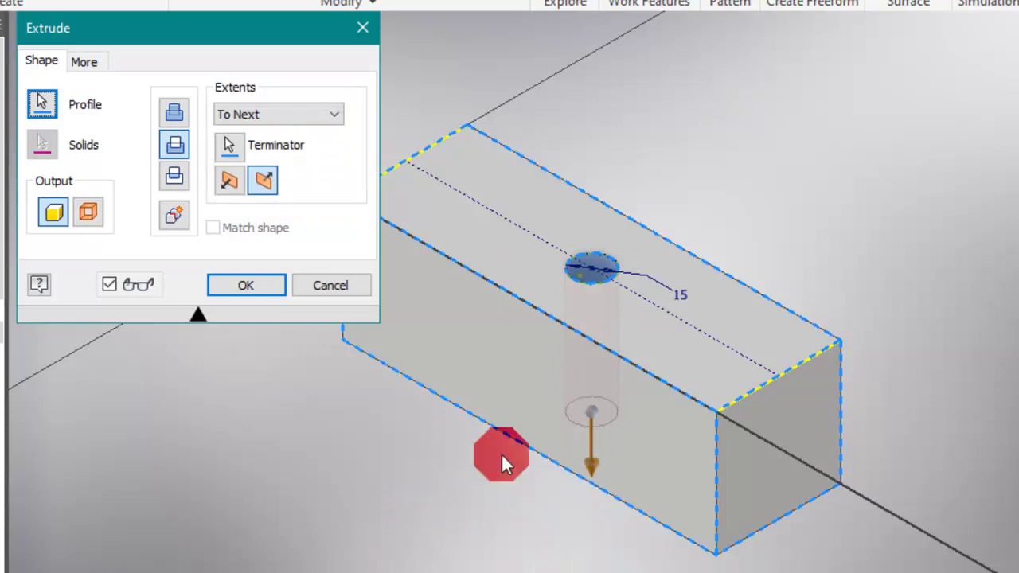
{"action": "left_click", "coordinate": [330, 117]}
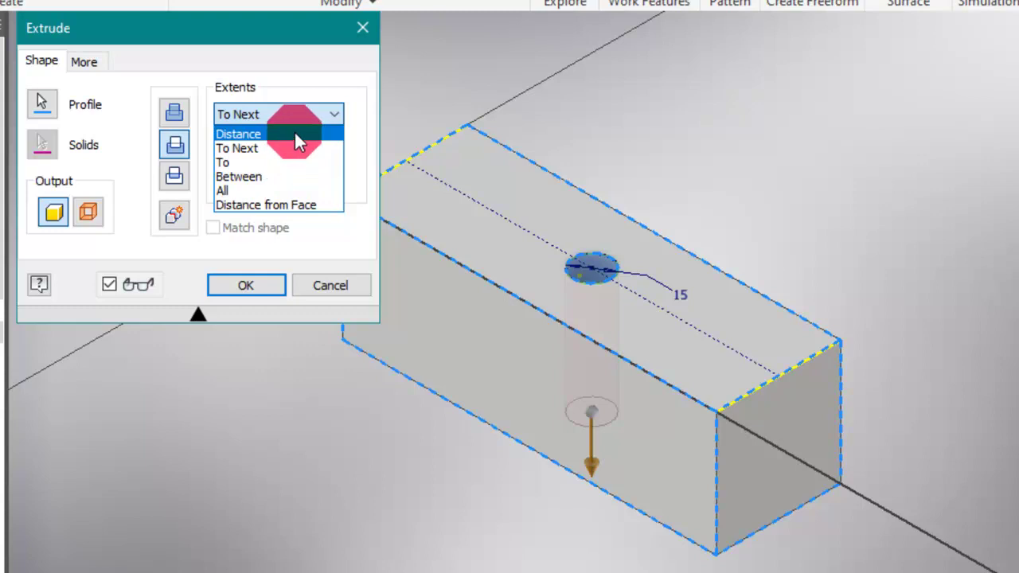
{"action": "left_click", "coordinate": [269, 191]}
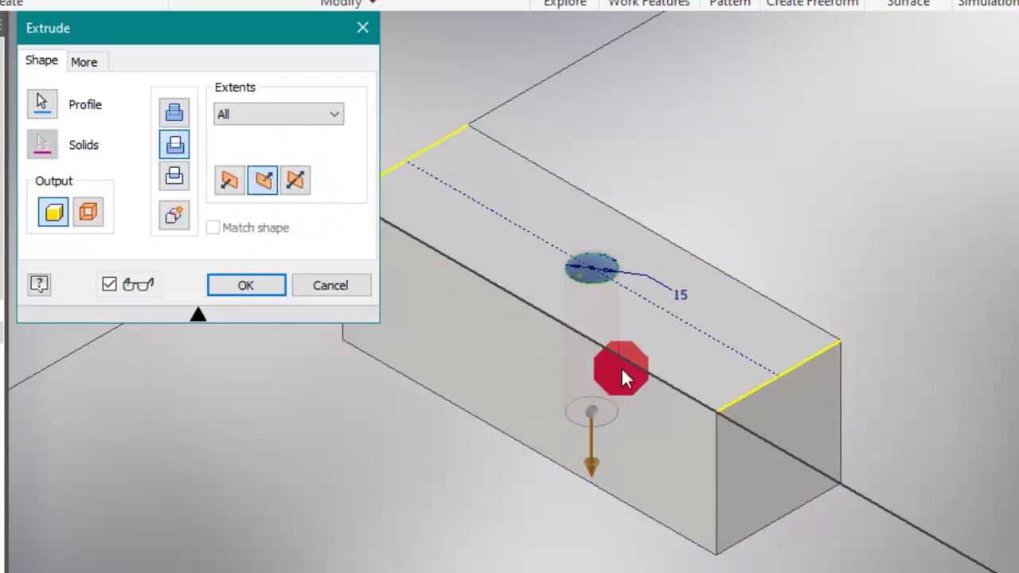
- Cut the circle through the block with the extents set to To Next
{"action": "left_click", "coordinate": [306, 109]}
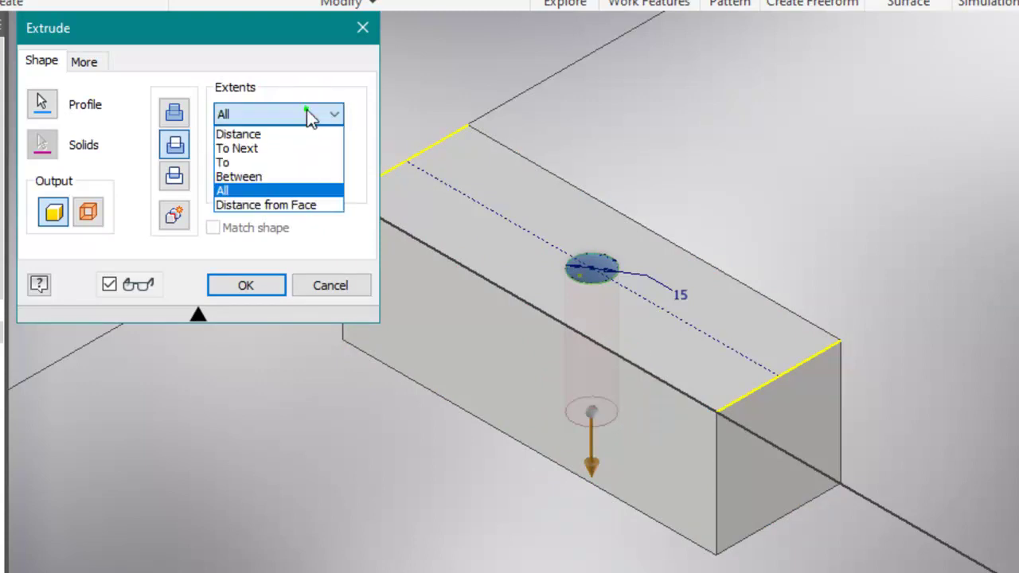
{"action": "left_click", "coordinate": [276, 149]}
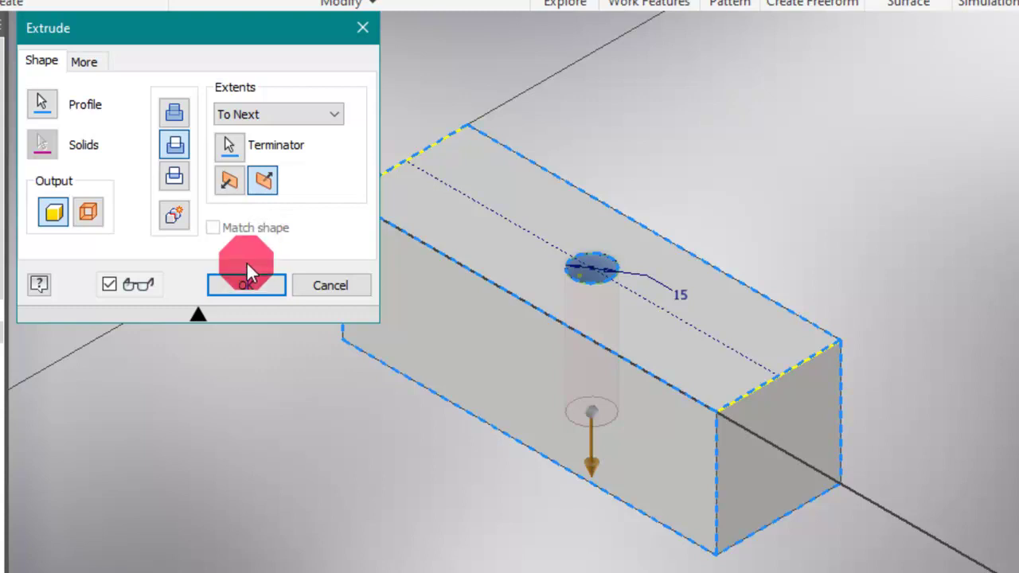
{"action": "left_click", "coordinate": [245, 284]}
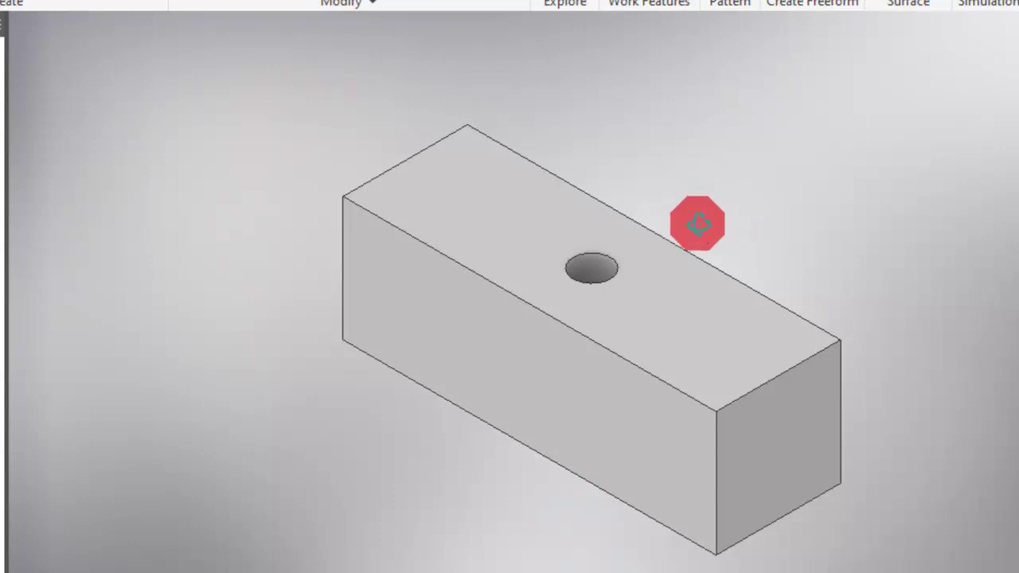
- Create a new 2D sketch on the top face of the block around the hole
{"action": "mouse_move", "coordinate": [698, 221]}
{"action": "middle_mouse_down", "text": "shift"}
{"action": "mouse_move", "coordinate": [670, 280]}
{"action": "mouse_move", "coordinate": [699, 266]}
{"action": "mouse_move", "coordinate": [681, 279]}
{"action": "mouse_move", "coordinate": [689, 236]}
{"action": "mouse_move", "coordinate": [721, 228]}
{"action": "mouse_move", "coordinate": [763, 193]}
{"action": "mouse_move", "coordinate": [759, 252]}
{"action": "mouse_move", "coordinate": [684, 236]}
{"action": "mouse_move", "coordinate": [704, 241]}
{"action": "middle_mouse_up", "text": "shift"}
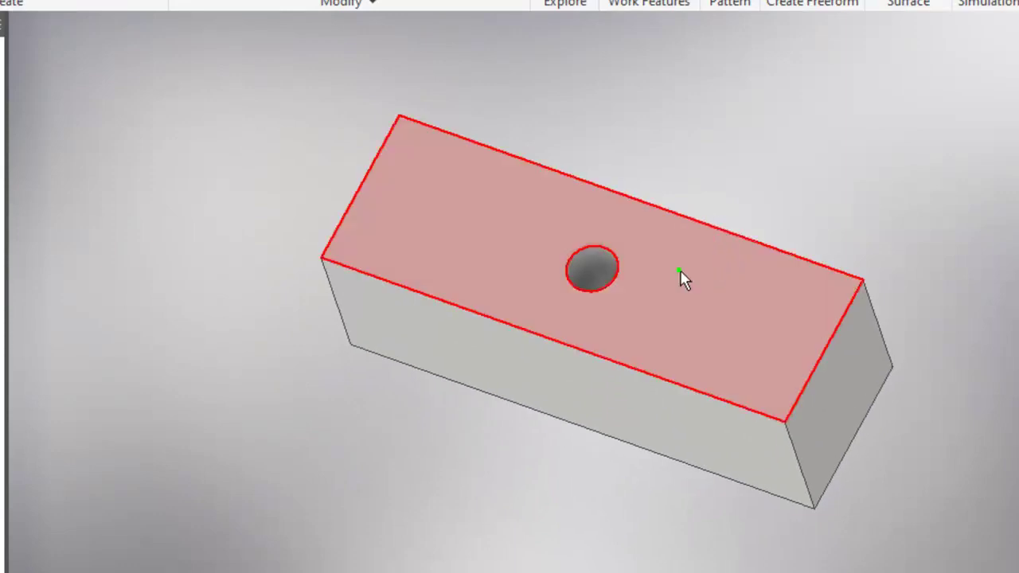
{"action": "left_click", "coordinate": [680, 273]}
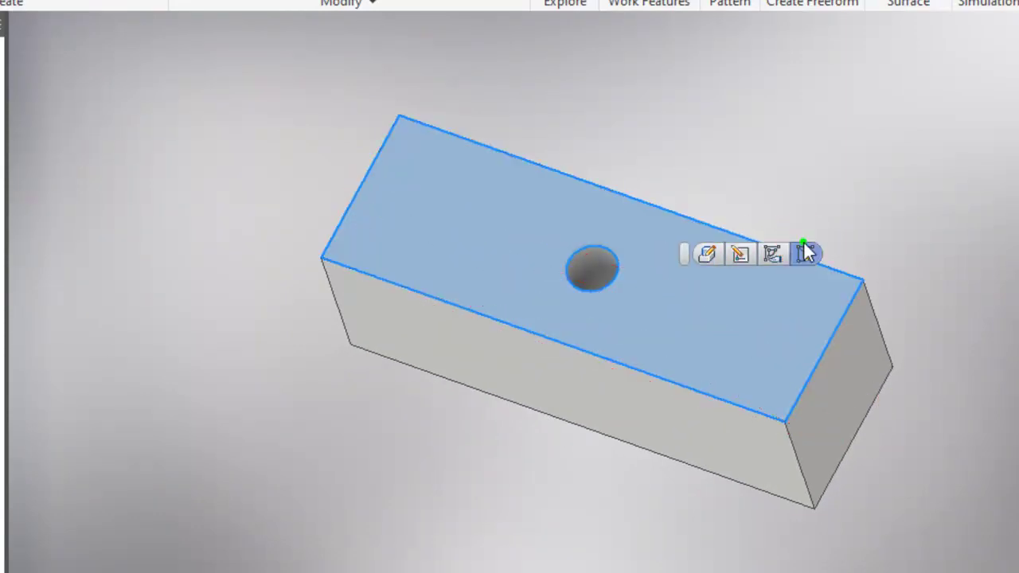
{"action": "left_click", "coordinate": [804, 248]}
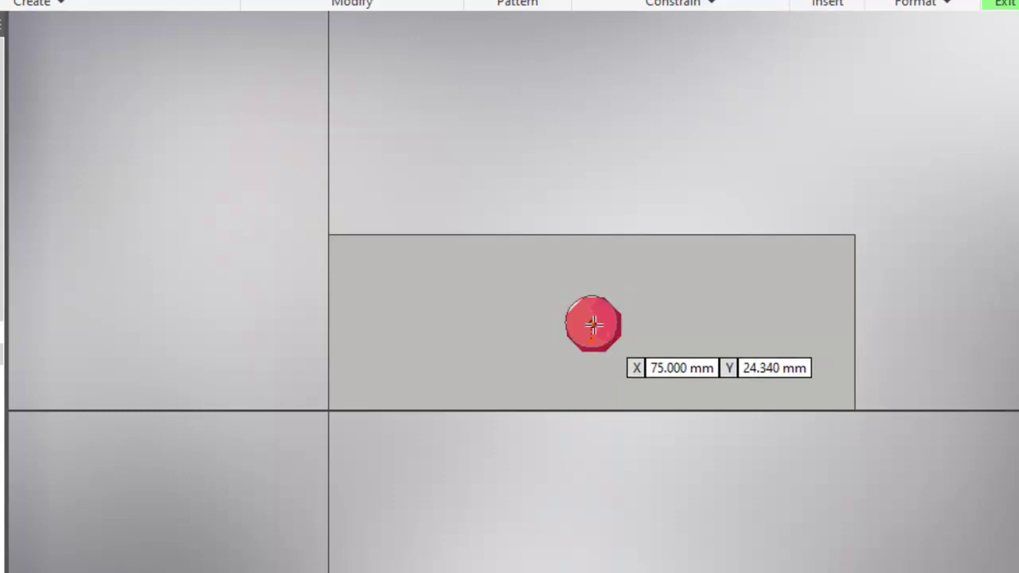
- Draw a 75 mm horizontal line from the midpoint of the top face's left short edge to the hole's center and make it construction
{"action": "left_click", "coordinate": [566, 323]}
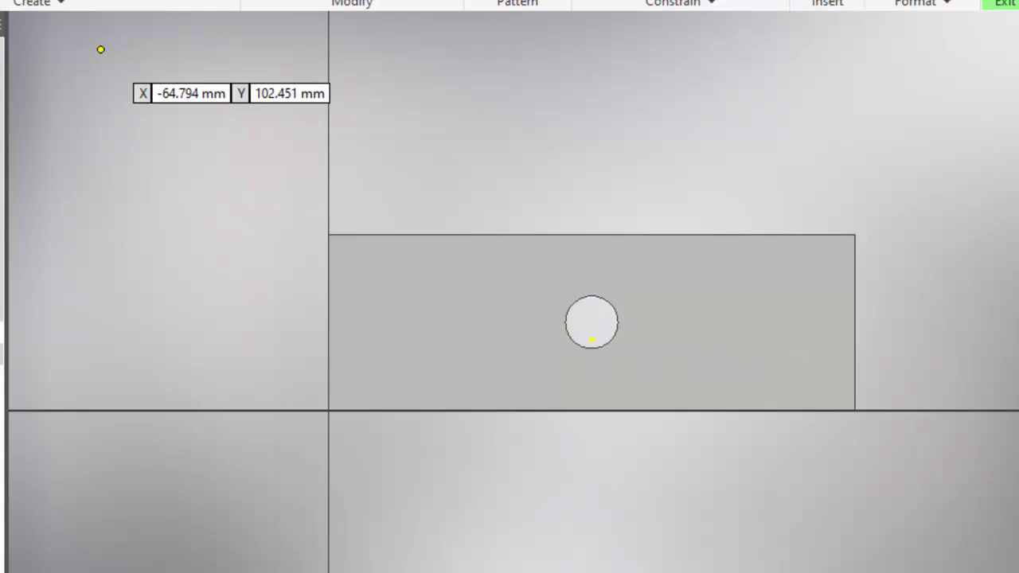
{"action": "left_click", "coordinate": [327, 323]}
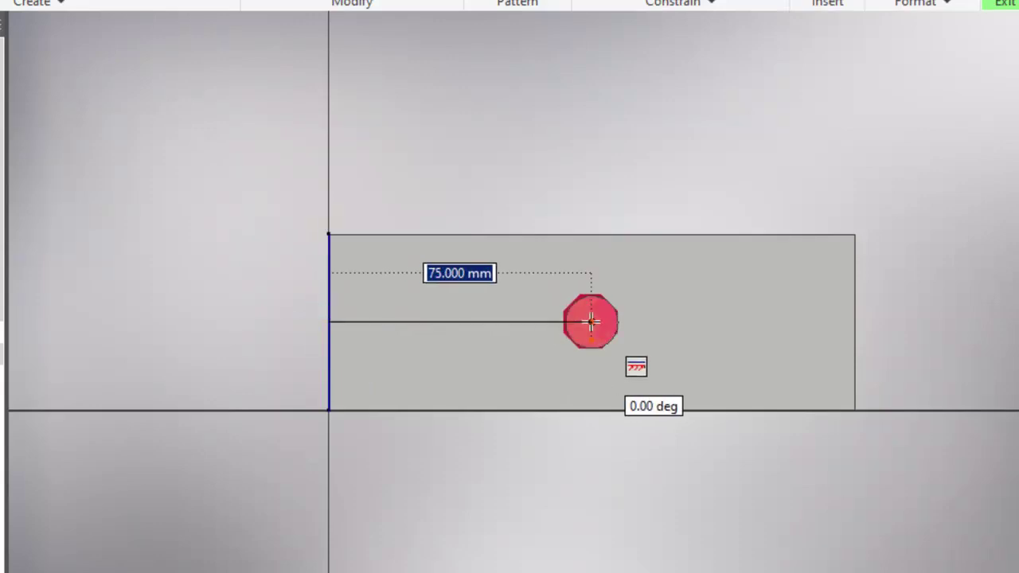
{"action": "left_click", "coordinate": [590, 321]}
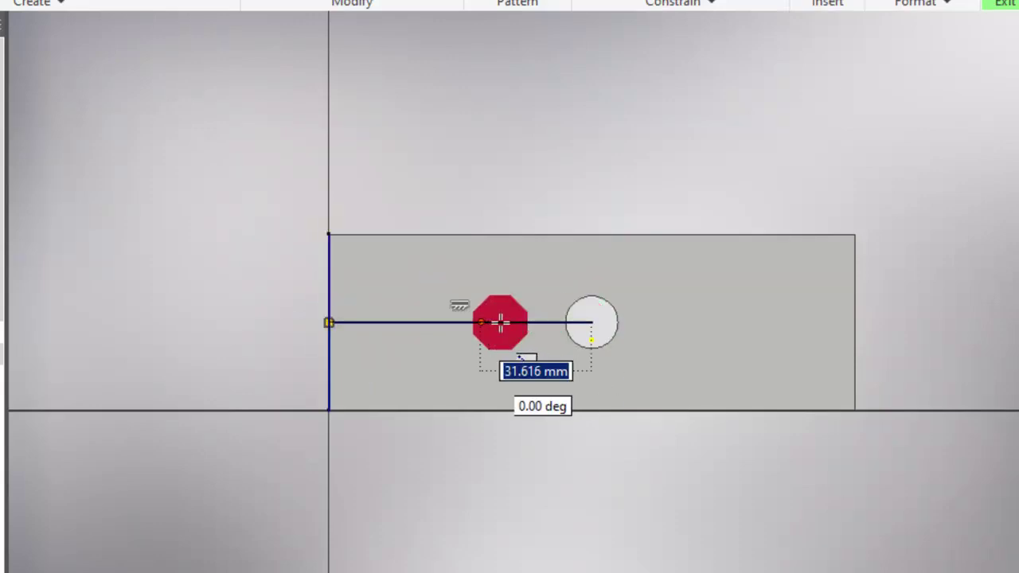
{"action": "double_click", "coordinate": [480, 320]}
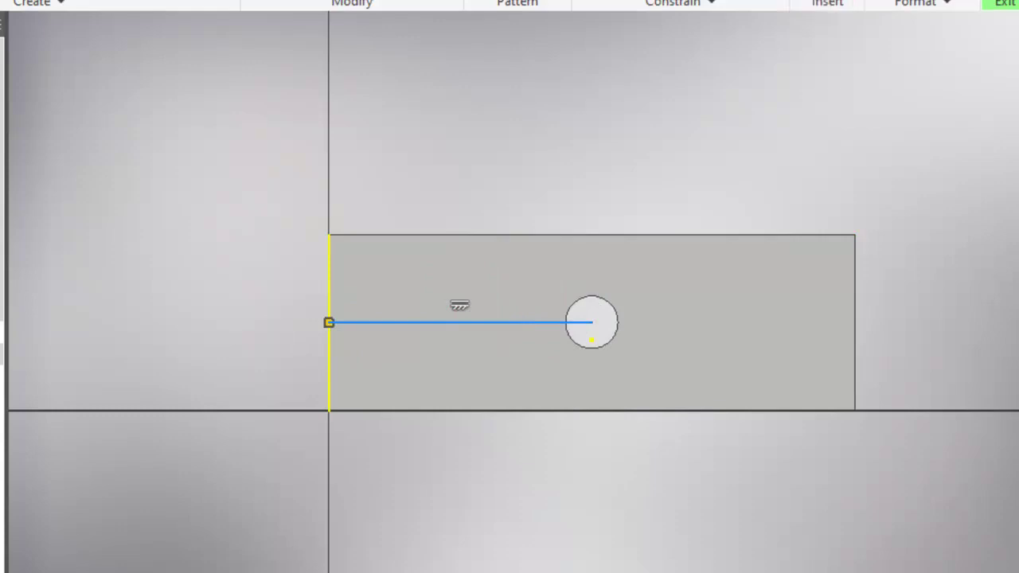
{"action": "left_click", "coordinate": [764, 2]}
- Start a circle centered on the construction line's endpoint at the hole's center
{"action": "left_click", "coordinate": [443, 155]}
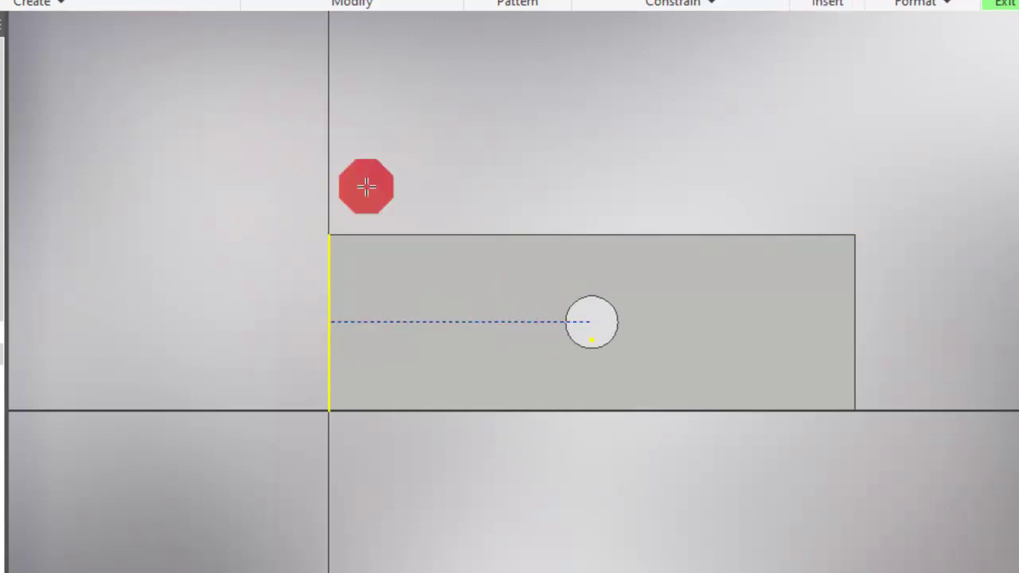
{"action": "left_click", "coordinate": [592, 322]}
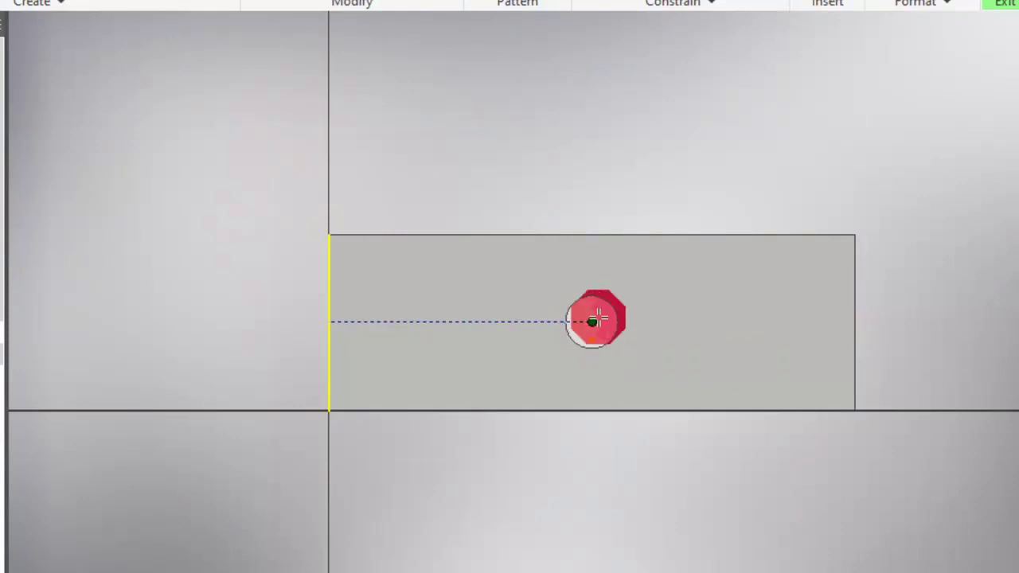